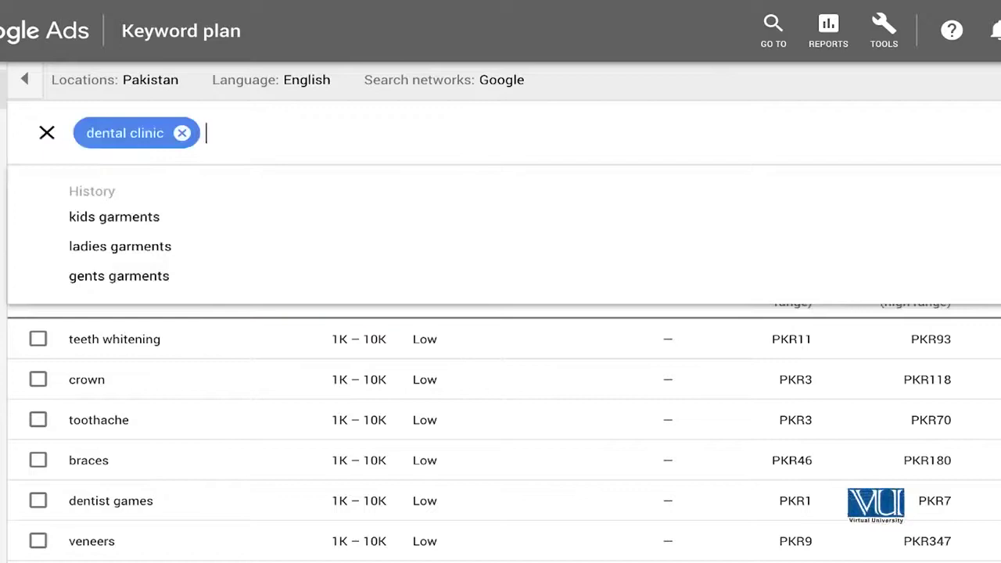
Step: Get keyword ideas for "dental clinic", look through the list and download the keyword ideas report
{"action": "left_click", "coordinate": [1000, 141]}
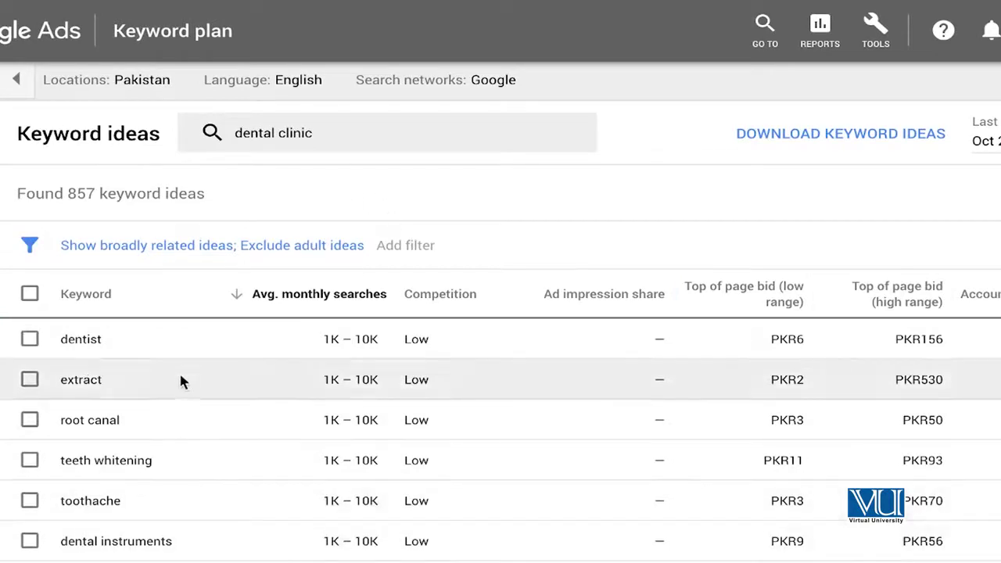
{"action": "scroll", "coordinate": [186, 423], "scroll_direction": "down", "scroll_amount": 5}
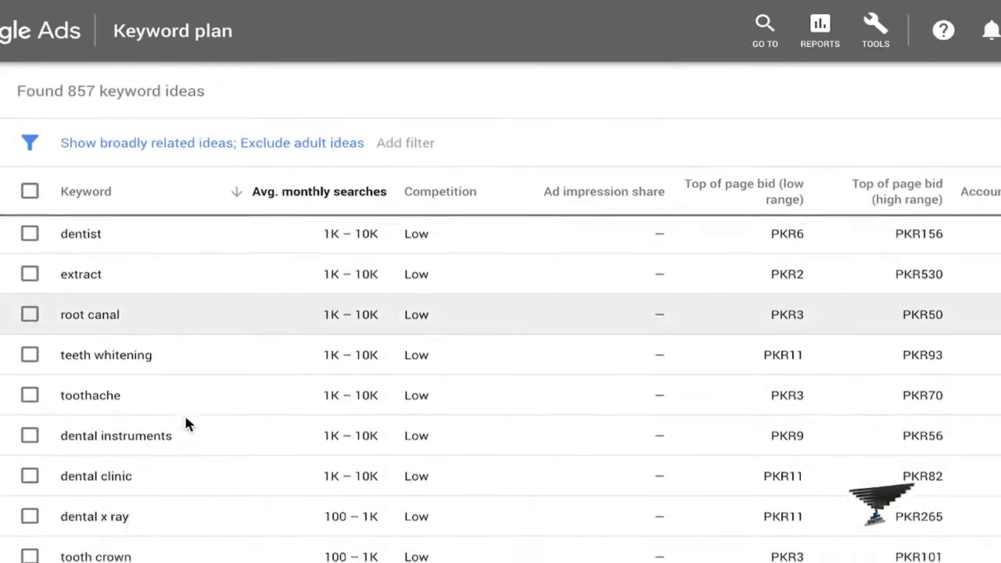
{"action": "scroll", "coordinate": [185, 419], "scroll_direction": "down", "scroll_amount": 1}
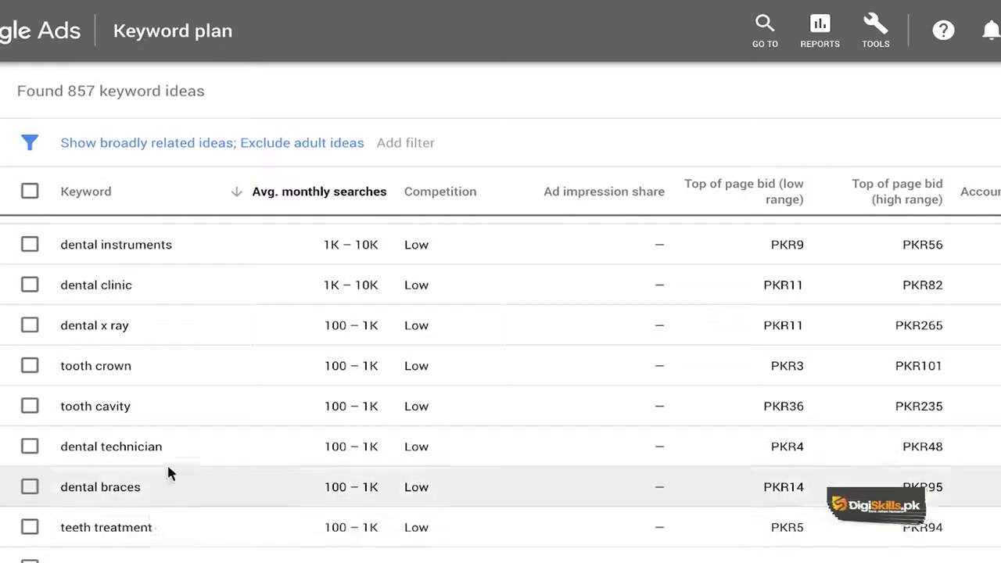
{"action": "scroll", "coordinate": [161, 552], "scroll_direction": "down", "scroll_amount": 4}
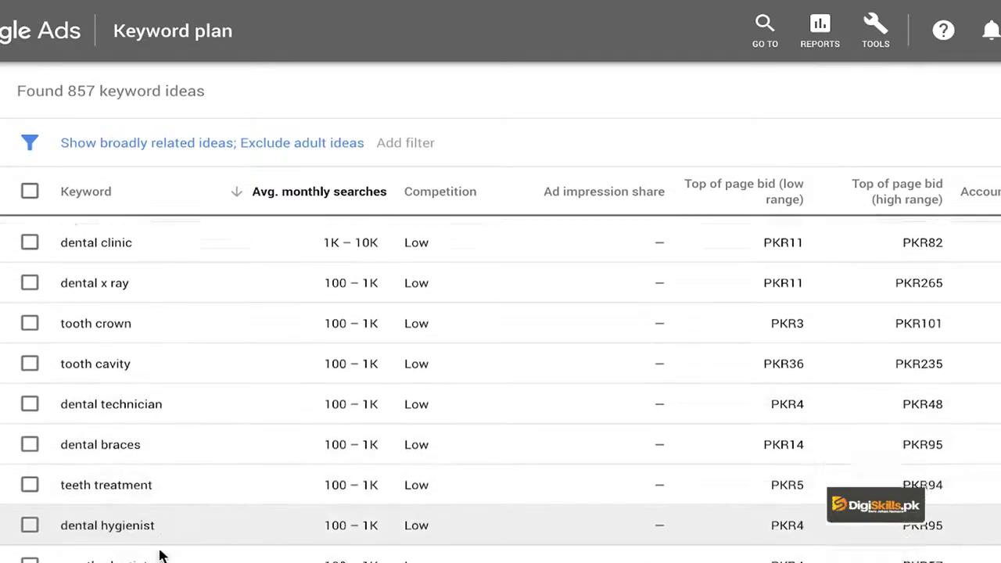
{"action": "scroll", "coordinate": [161, 555], "scroll_direction": "down", "scroll_amount": 10}
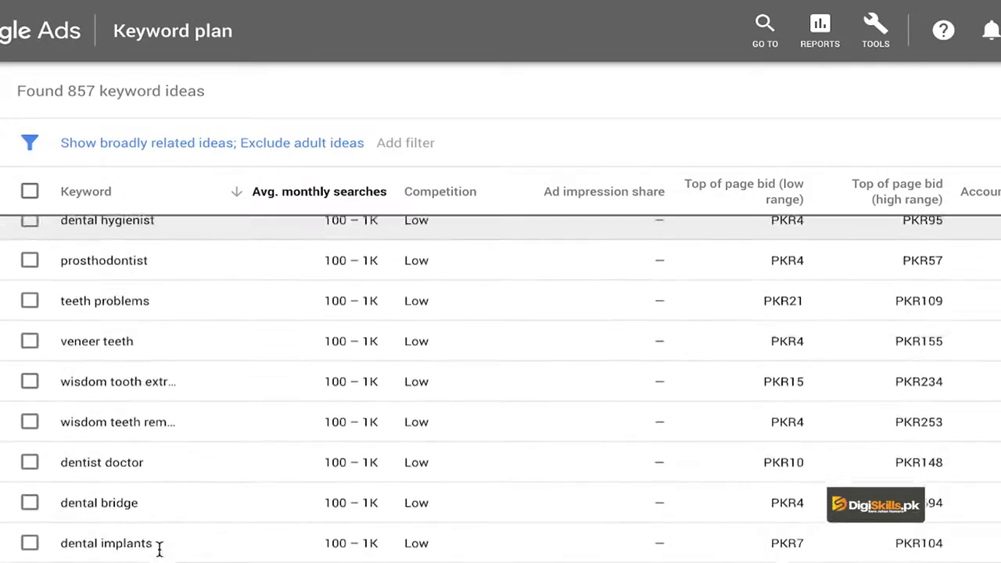
{"action": "scroll", "coordinate": [161, 554], "scroll_direction": "up", "scroll_amount": 15}
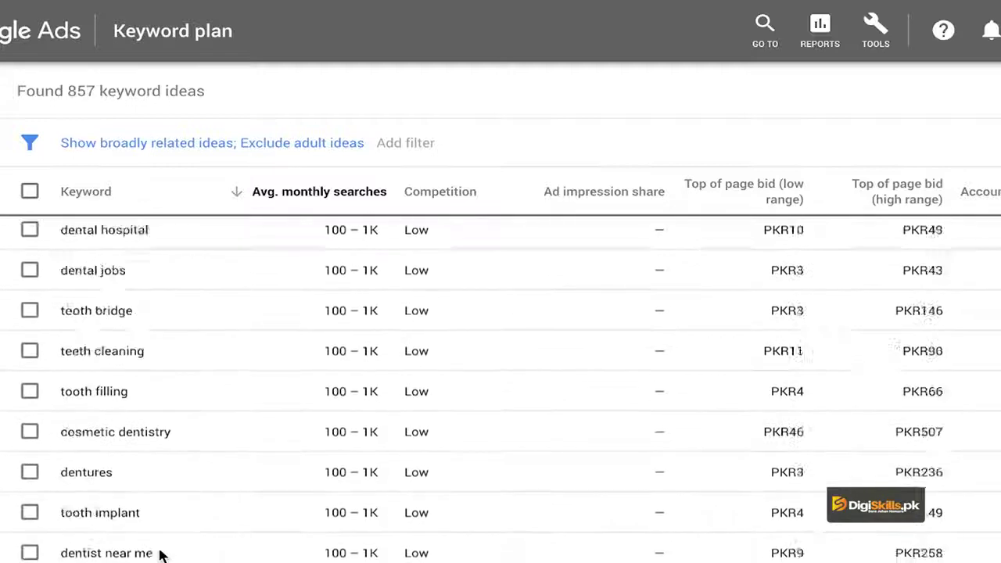
{"action": "left_click", "coordinate": [820, 140]}
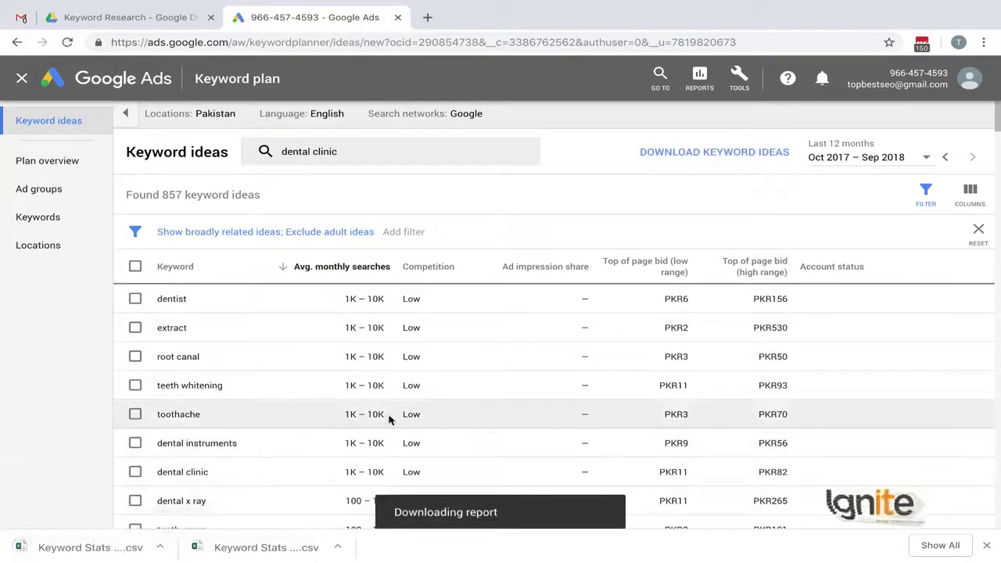
Step: Replace the "dental clinic" search term with "teeth whitening" and get its keyword ideas
{"action": "left_click", "coordinate": [469, 154]}
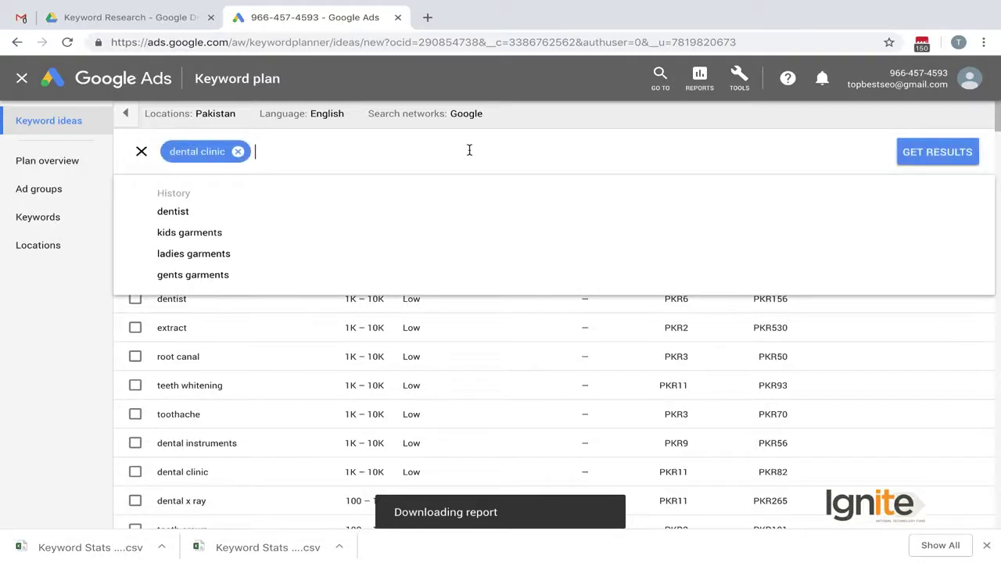
{"action": "key", "text": "BackSpace"}
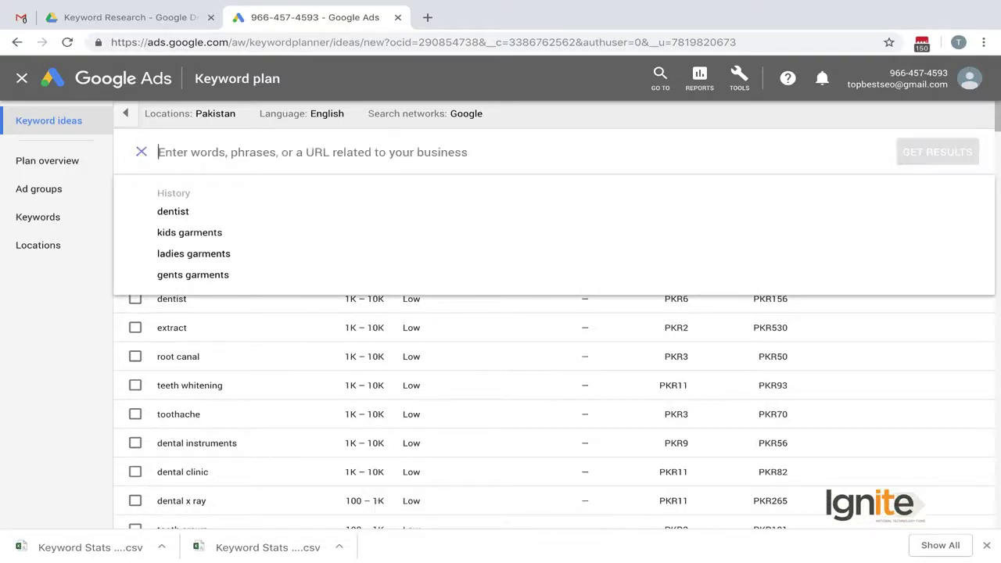
{"action": "type", "text": "teeth whitening"}
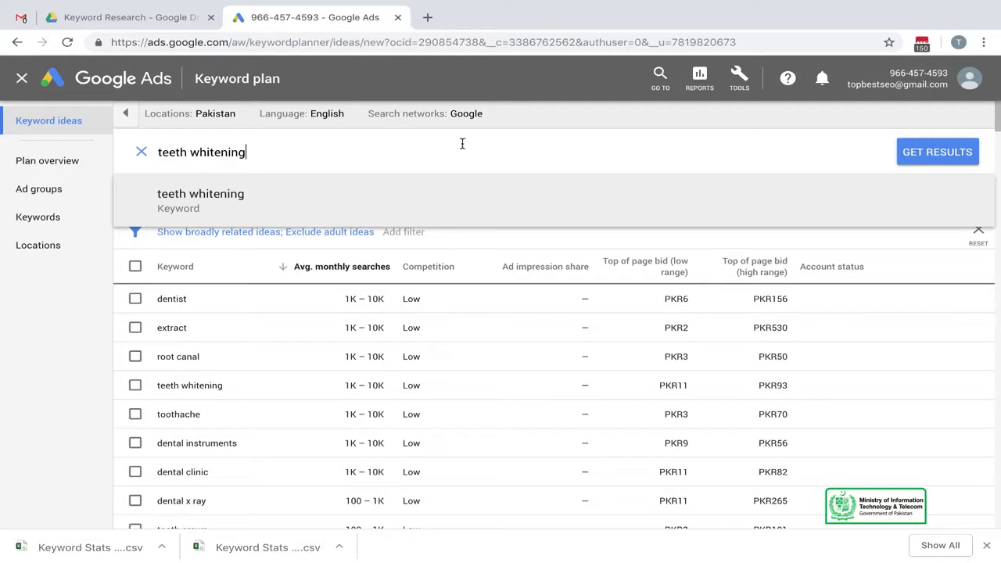
{"action": "left_click", "coordinate": [471, 199]}
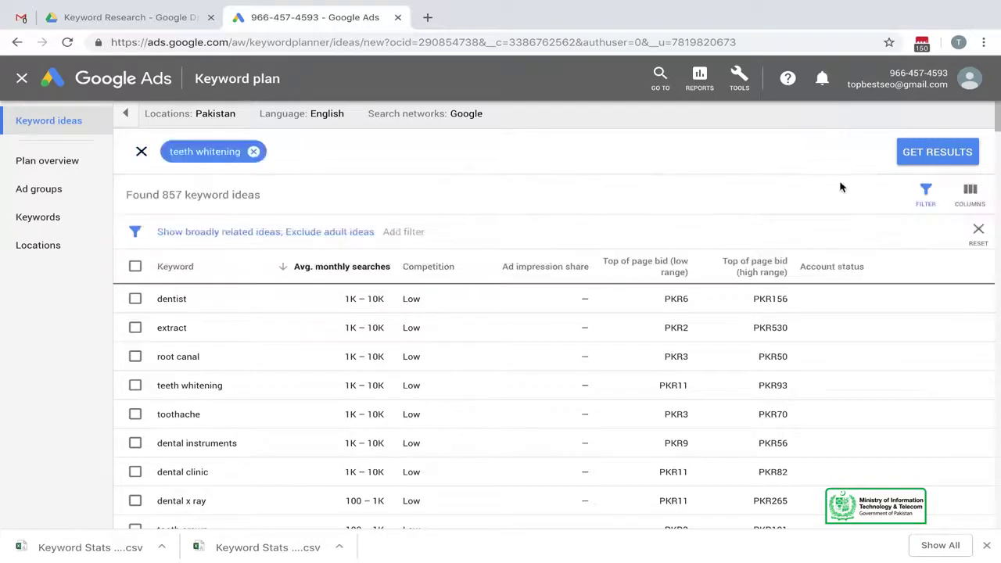
{"action": "left_click", "coordinate": [923, 160]}
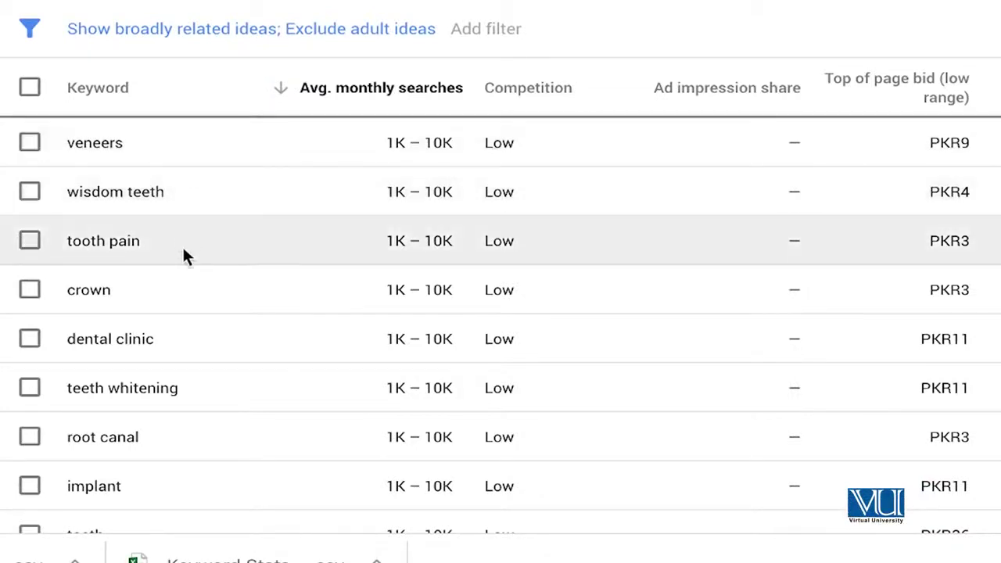
Step: Examine the teeth whitening keyword ideas for related search terms and download the keyword ideas report
{"action": "scroll", "coordinate": [184, 252], "scroll_direction": "down", "scroll_amount": 4}
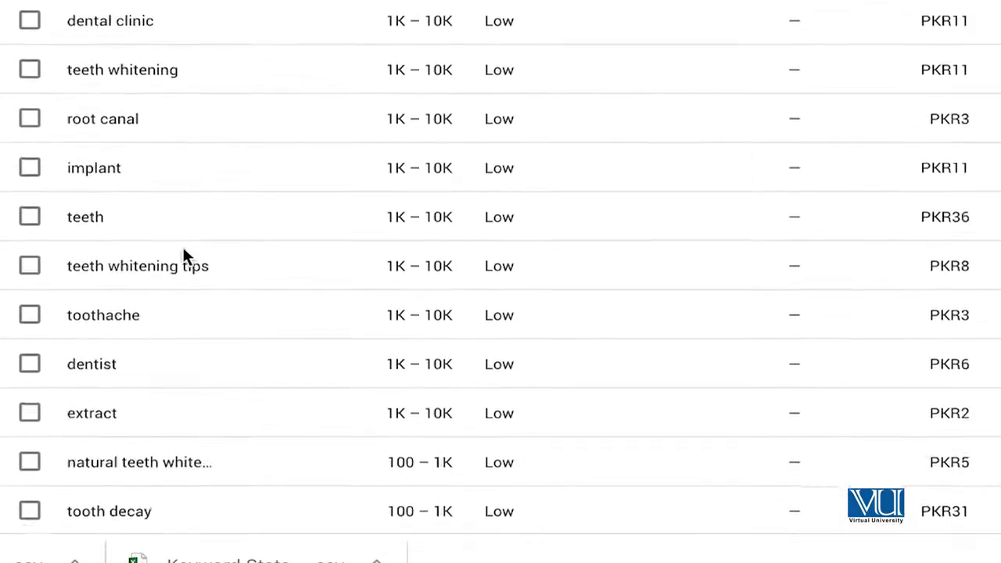
{"action": "scroll", "coordinate": [208, 244], "scroll_direction": "up", "scroll_amount": 1}
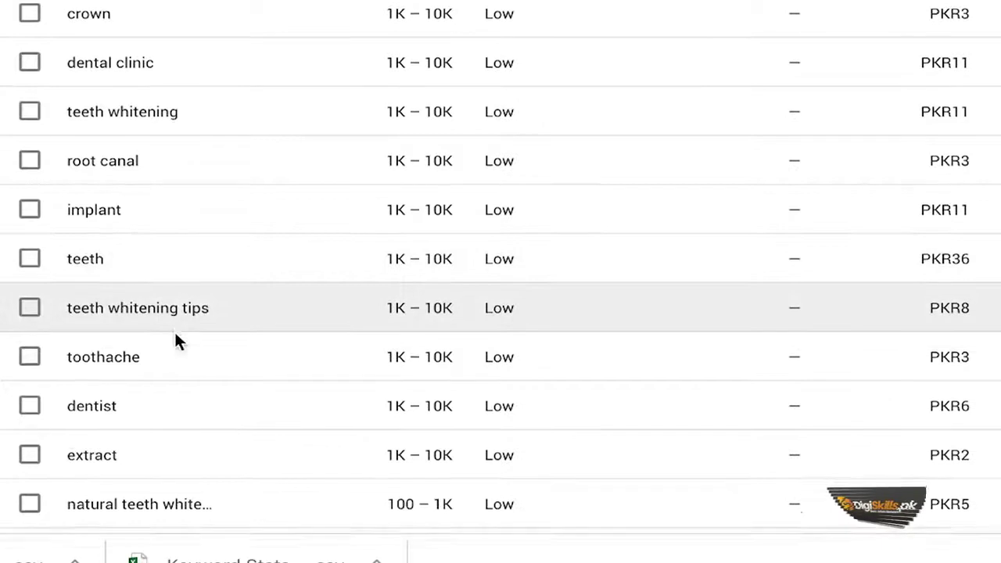
{"action": "scroll", "coordinate": [175, 341], "scroll_direction": "down", "scroll_amount": 5}
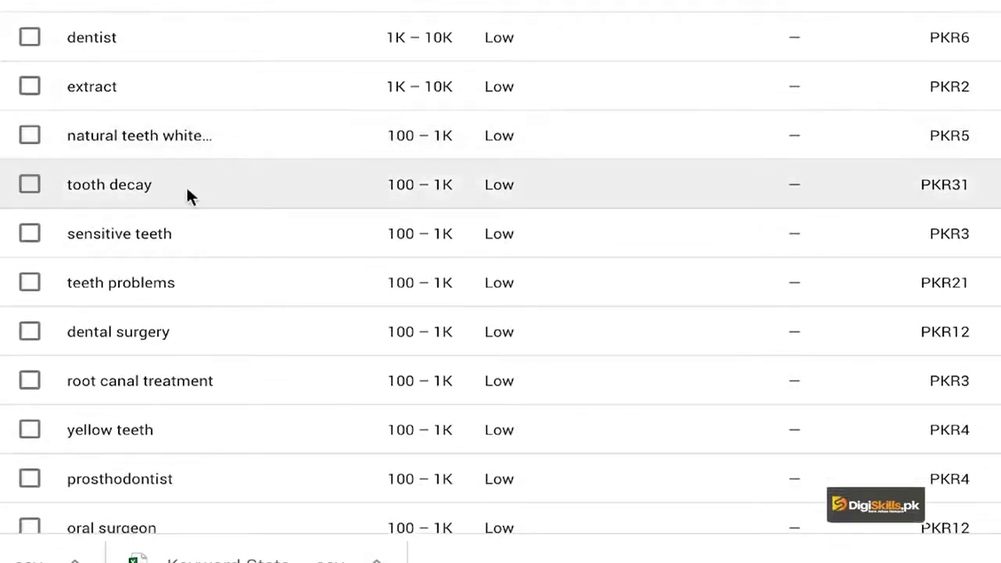
{"action": "scroll", "coordinate": [191, 197], "scroll_direction": "up", "scroll_amount": 3}
{"action": "scroll", "coordinate": [191, 199], "scroll_direction": "up", "scroll_amount": 2}
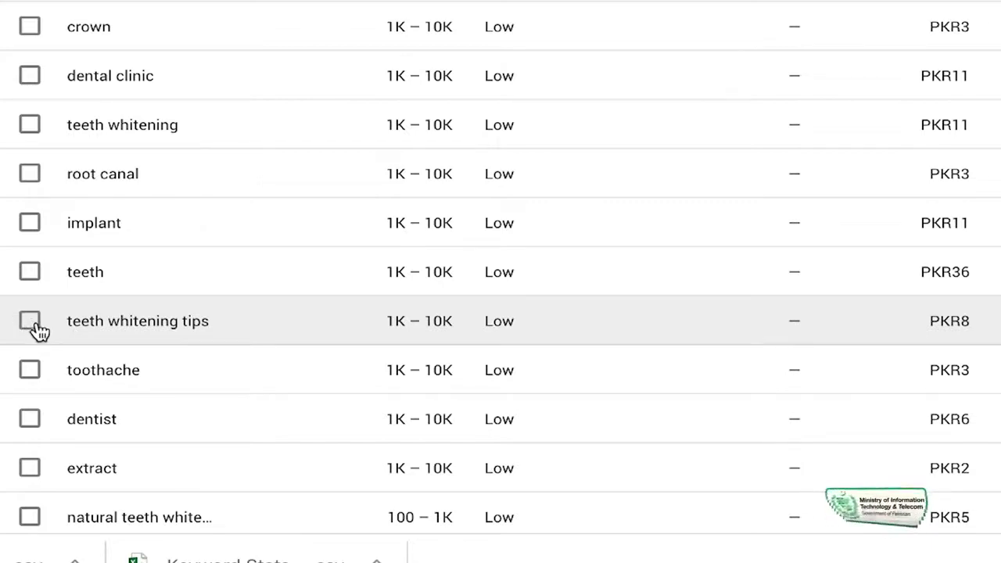
{"action": "scroll", "coordinate": [147, 353], "scroll_direction": "down", "scroll_amount": 2}
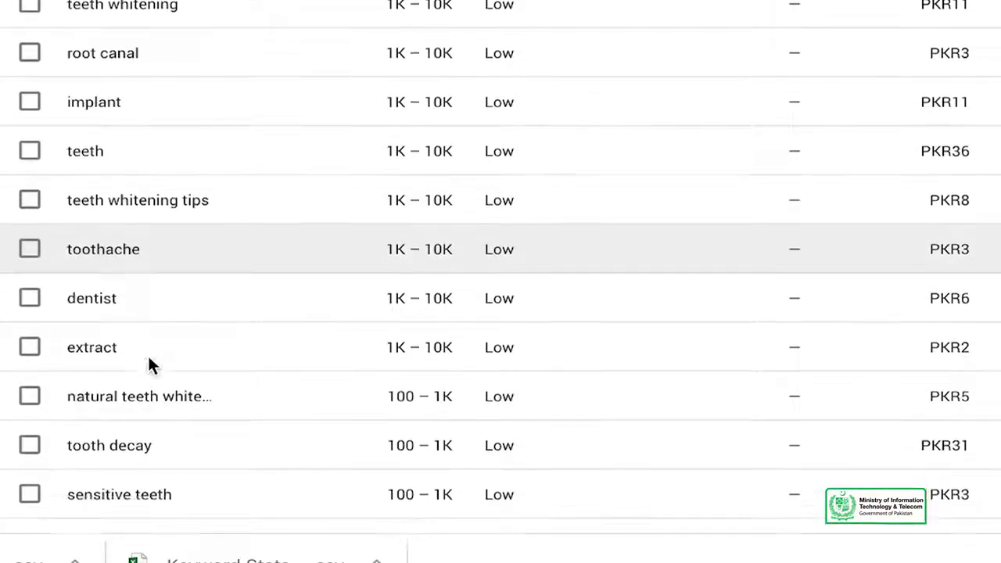
{"action": "scroll", "coordinate": [155, 346], "scroll_direction": "down", "scroll_amount": 3}
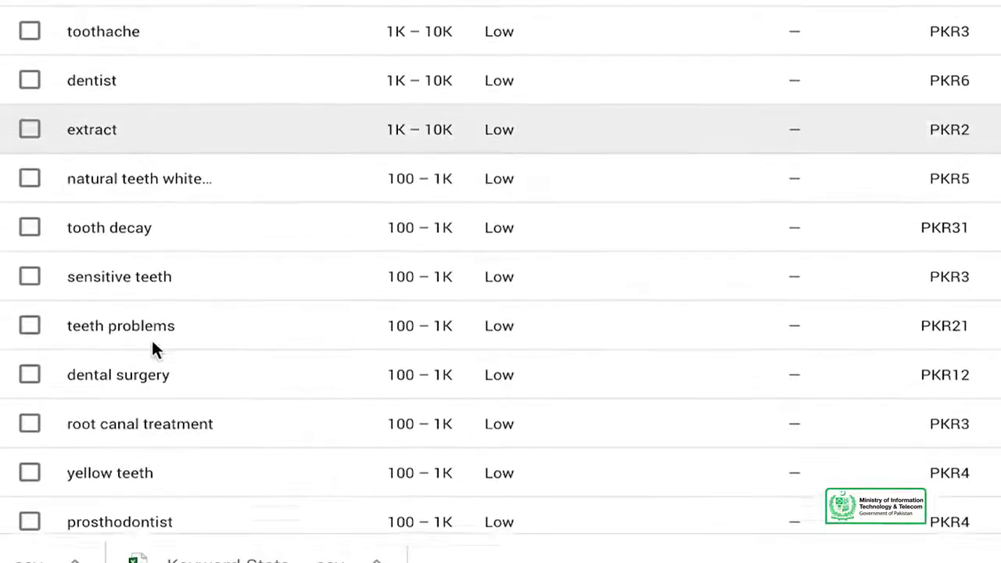
{"action": "scroll", "coordinate": [151, 342], "scroll_direction": "up", "scroll_amount": 4}
{"action": "scroll", "coordinate": [152, 342], "scroll_direction": "up", "scroll_amount": 3}
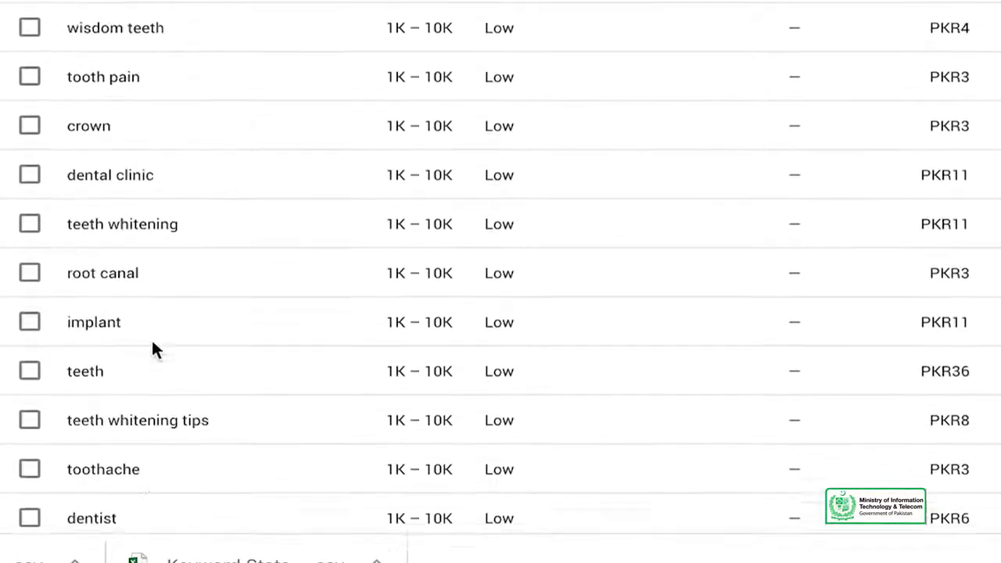
{"action": "left_click", "coordinate": [868, 40]}
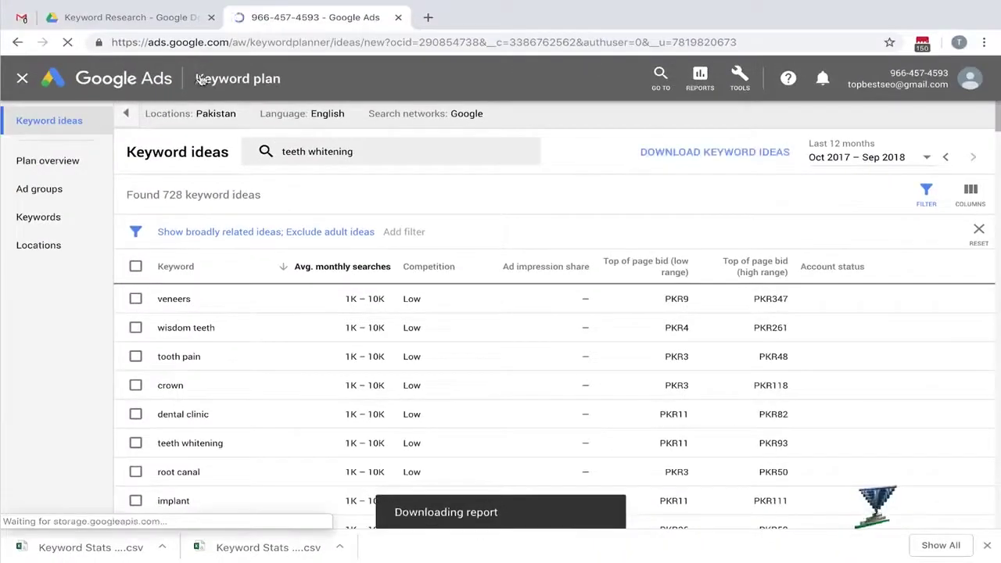
Step: Switch to Google Drive and create a folder named "XYZ Dentist" inside the VU SEO Course folder
{"action": "left_click", "coordinate": [168, 20]}
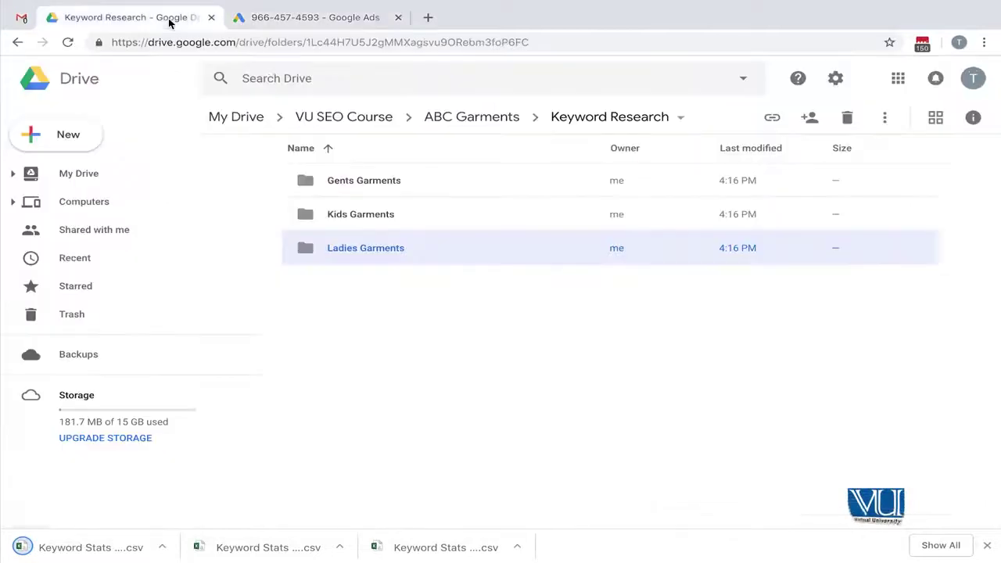
{"action": "left_click", "coordinate": [441, 117]}
{"action": "left_click", "coordinate": [351, 117]}
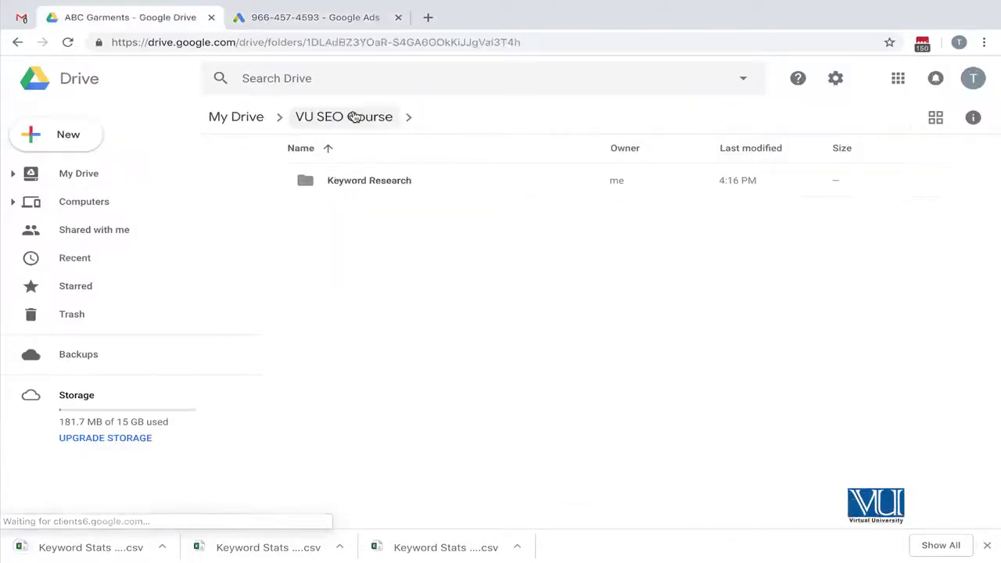
{"action": "left_click", "coordinate": [59, 135]}
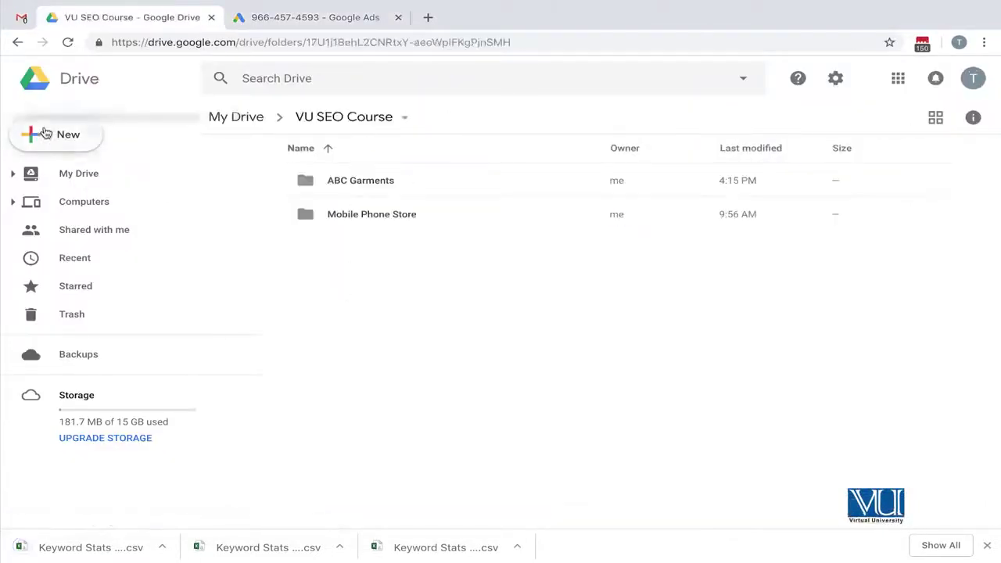
{"action": "left_click", "coordinate": [66, 139]}
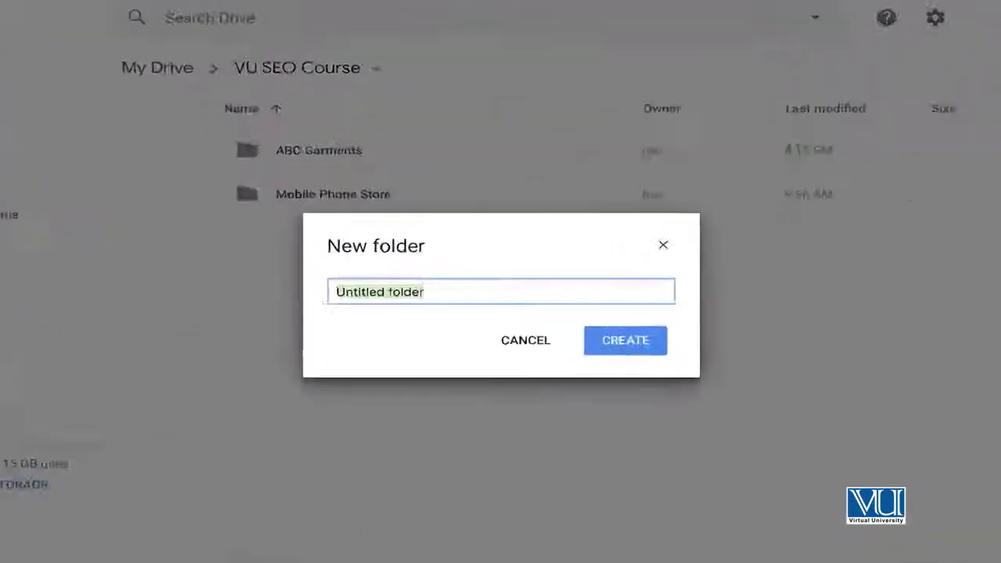
{"action": "type", "text": "x"}
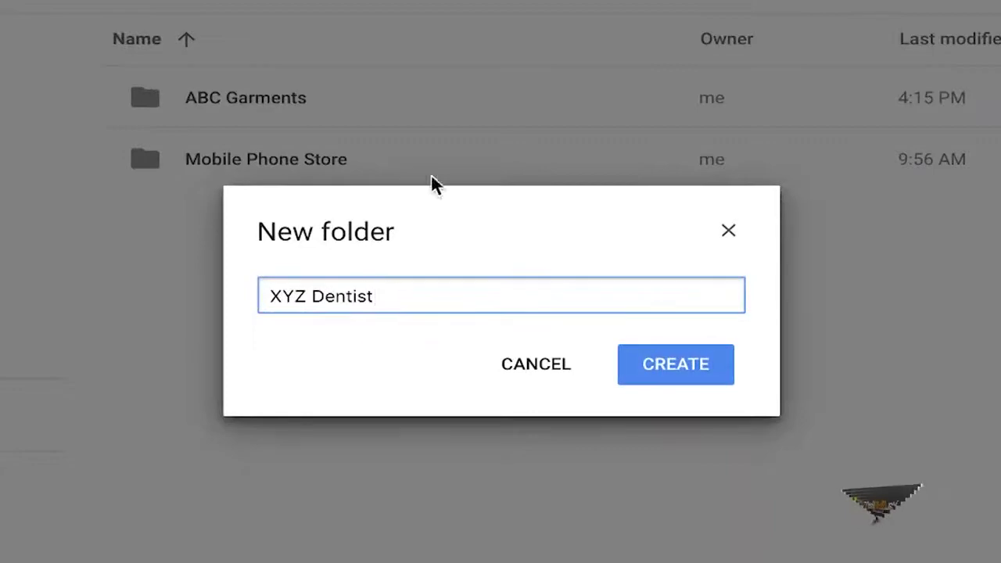
{"action": "left_click", "coordinate": [656, 359]}
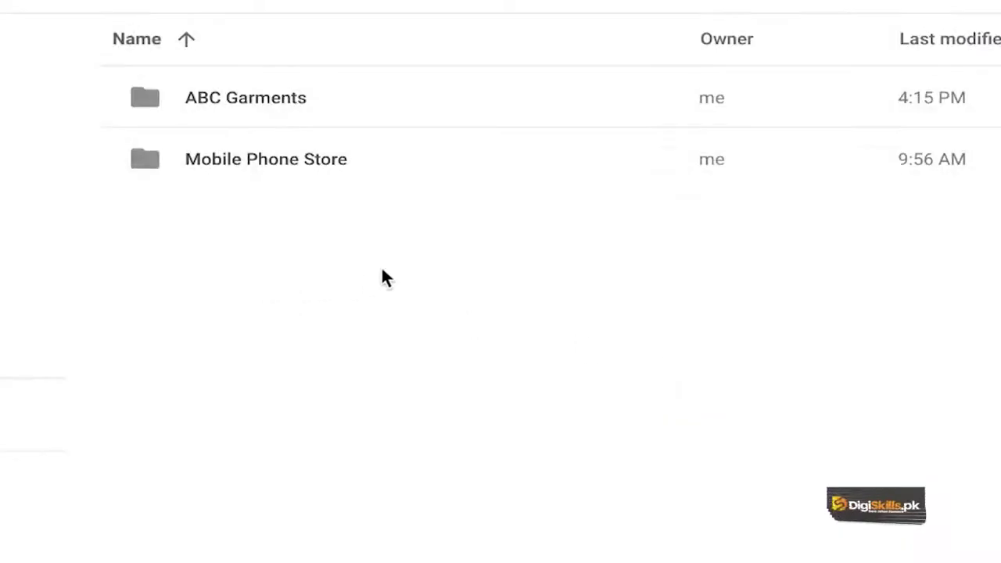
Step: Open the XYZ Dentist folder and create a subfolder named "Keyword Research" in it
{"action": "double_click", "coordinate": [352, 244]}
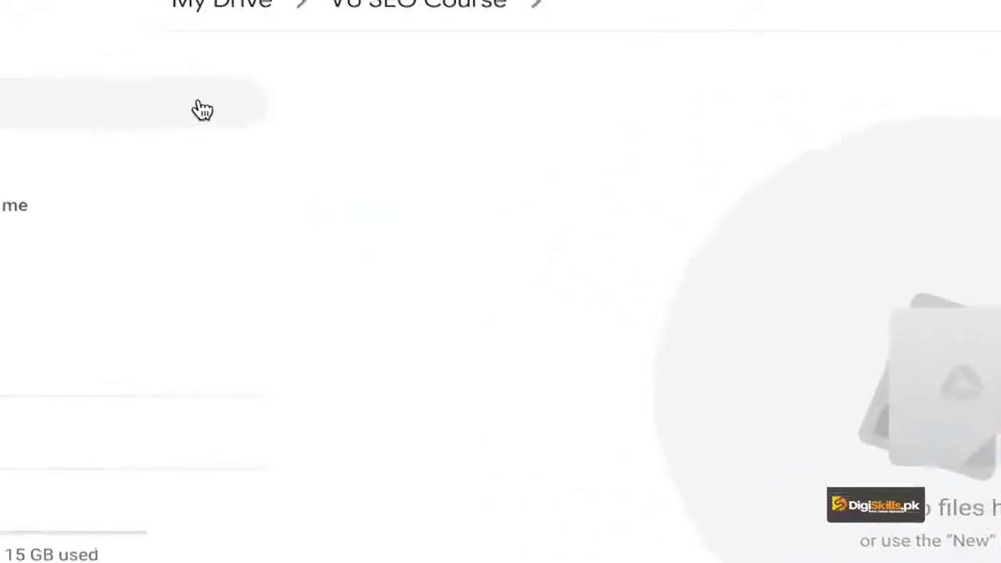
{"action": "left_click", "coordinate": [148, 63]}
{"action": "left_click", "coordinate": [141, 63]}
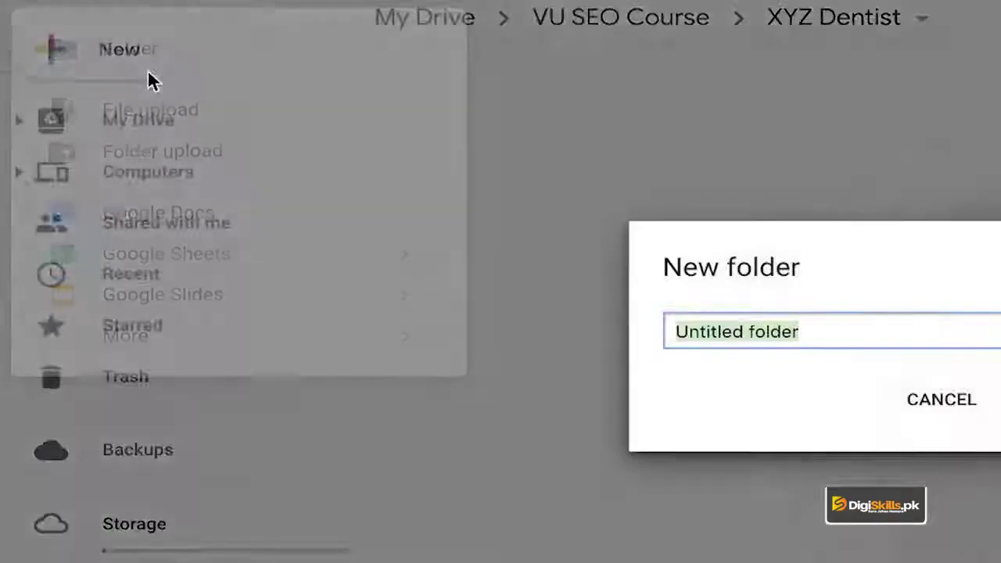
{"action": "type", "text": "Keyword Research"}
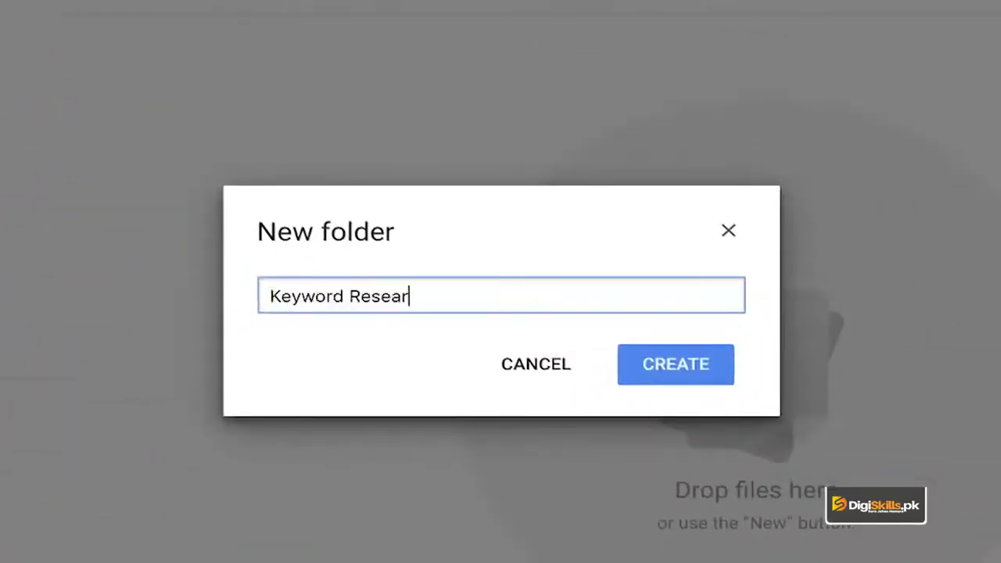
{"action": "key", "text": "Return"}
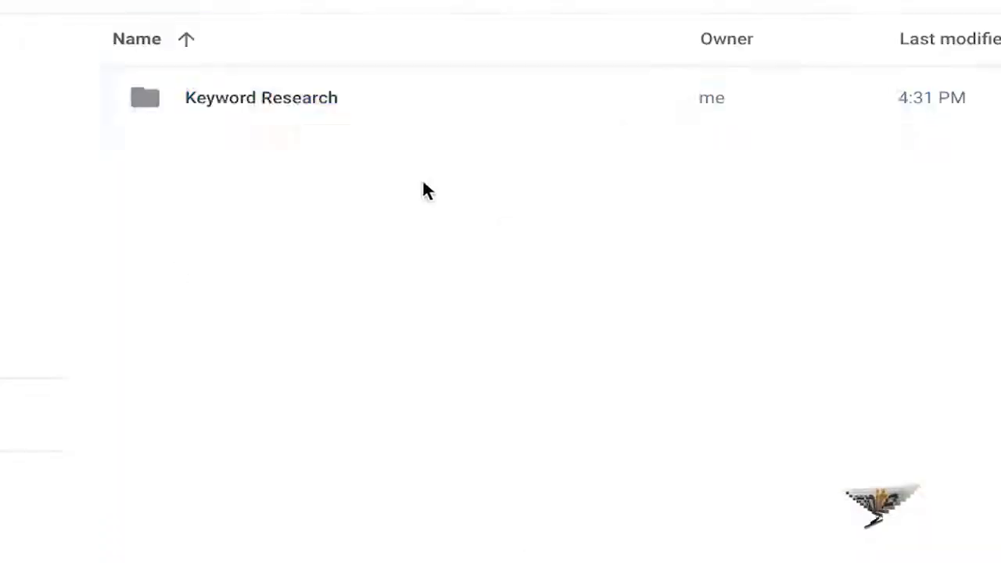
Step: Open the Keyword Research folder and create a subfolder named "Dentist" in it
{"action": "double_click", "coordinate": [250, 101]}
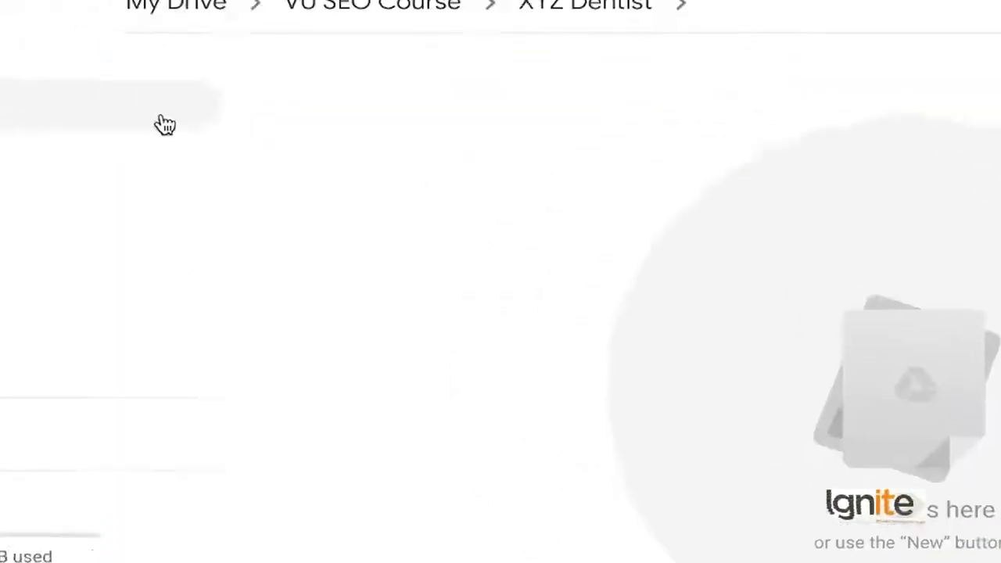
{"action": "left_click", "coordinate": [76, 64]}
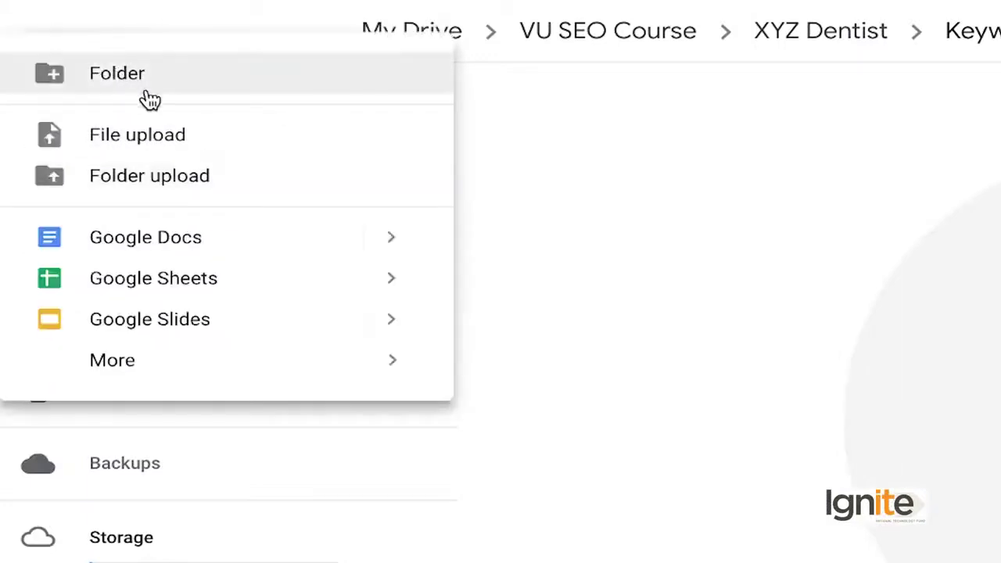
{"action": "left_click", "coordinate": [146, 83]}
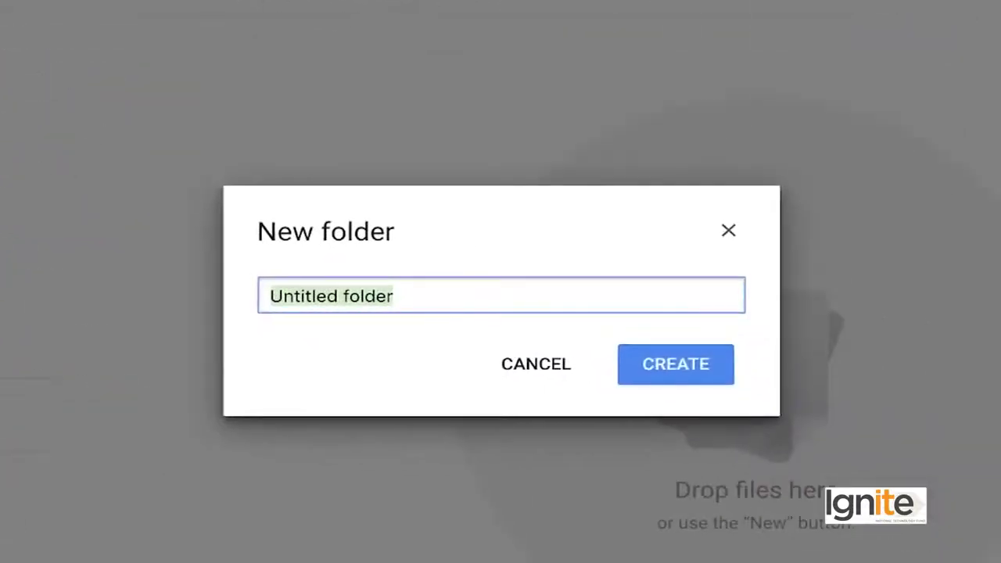
{"action": "type", "text": "Dnetis"}
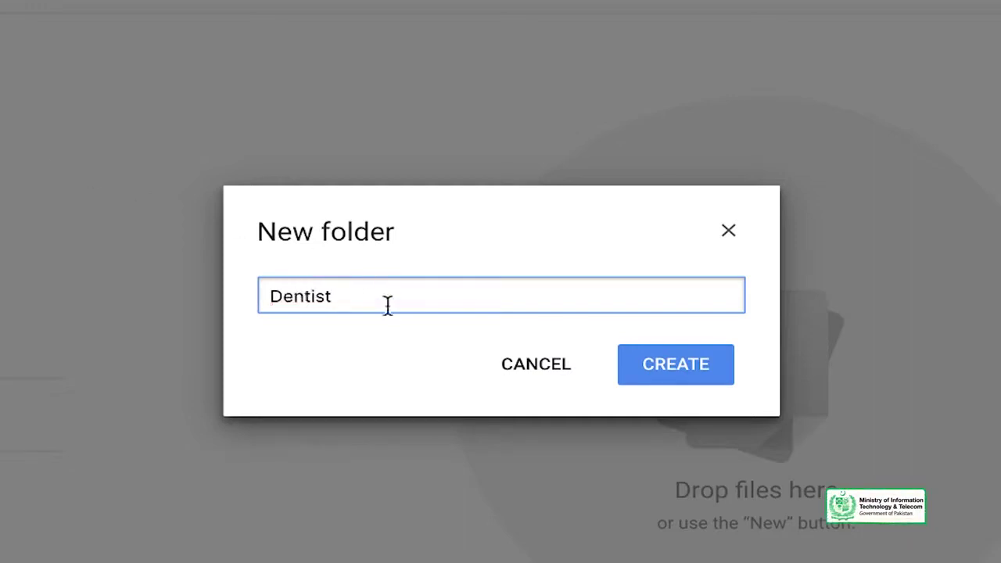
{"action": "left_click", "coordinate": [692, 364]}
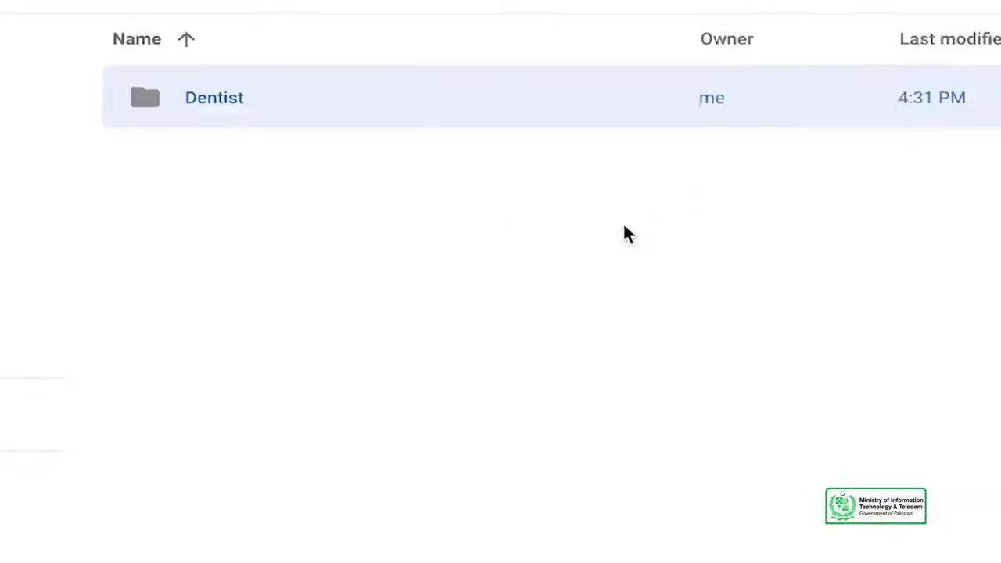
Step: Create a second subfolder named "Teeth Whitening" inside the Keyword Research folder
{"action": "left_click", "coordinate": [4, 40]}
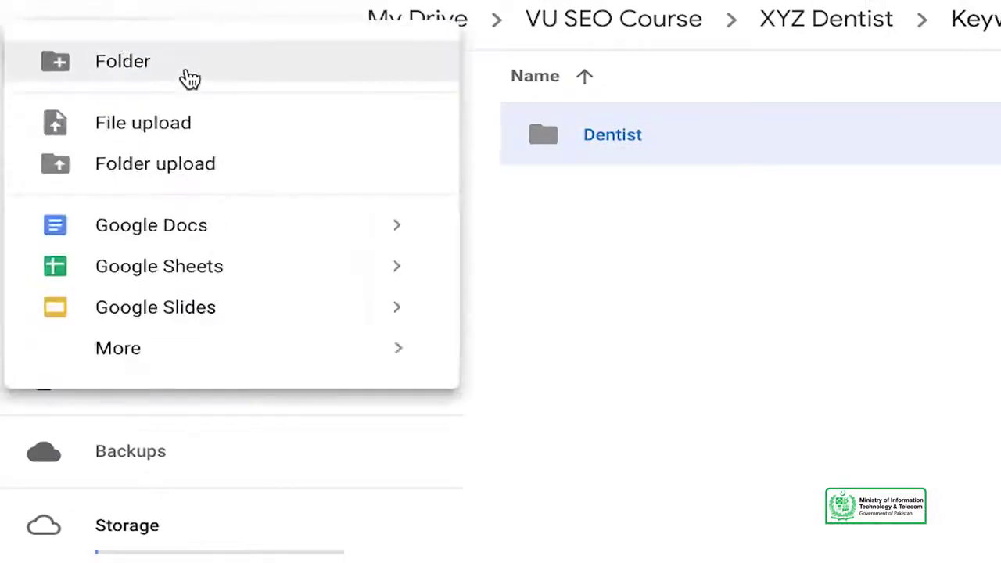
{"action": "left_click", "coordinate": [190, 76]}
{"action": "type", "text": "Teeth Whitening"}
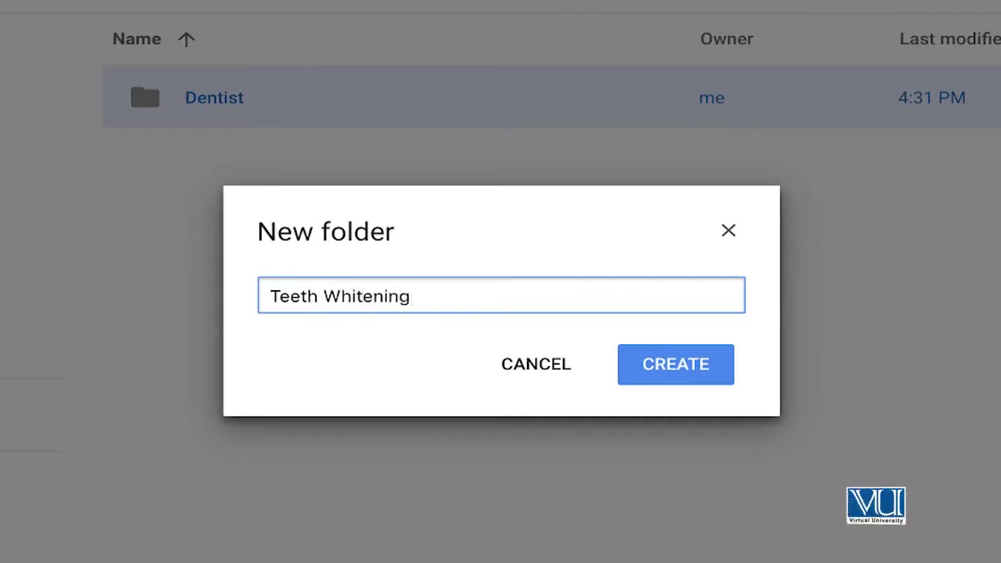
{"action": "left_click", "coordinate": [682, 382]}
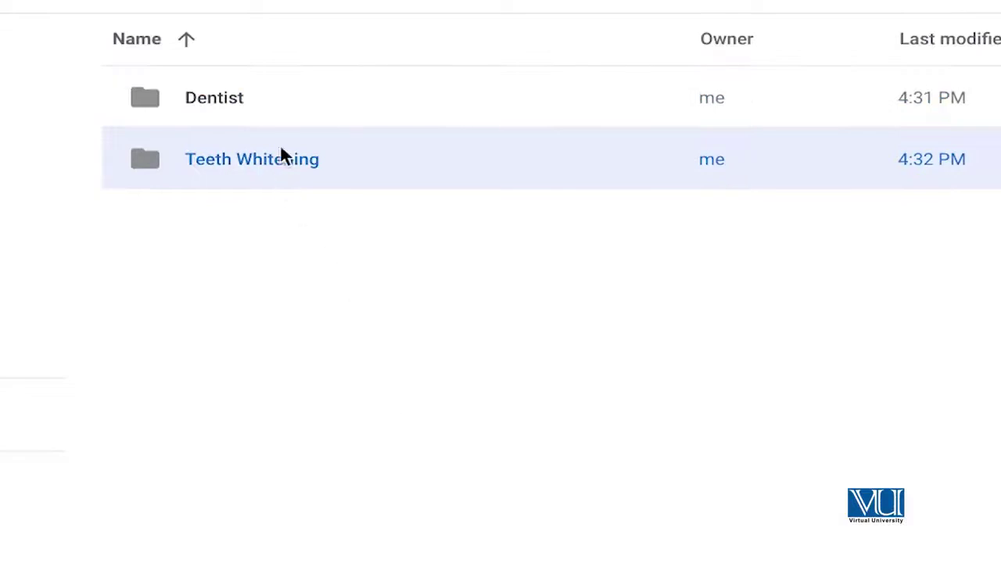
Step: Open the Dentist folder and upload the downloaded Keyword Stats CSV files ending in 6_29_49 and 6_31_01
{"action": "double_click", "coordinate": [268, 111]}
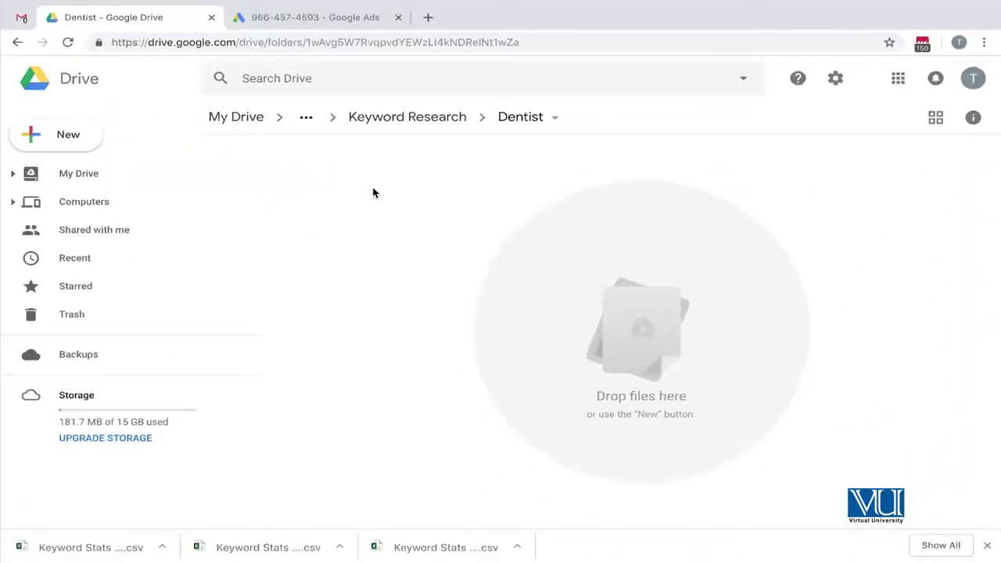
{"action": "key", "text": "ctrl+Left"}
{"action": "key", "text": "ctrl+Right"}
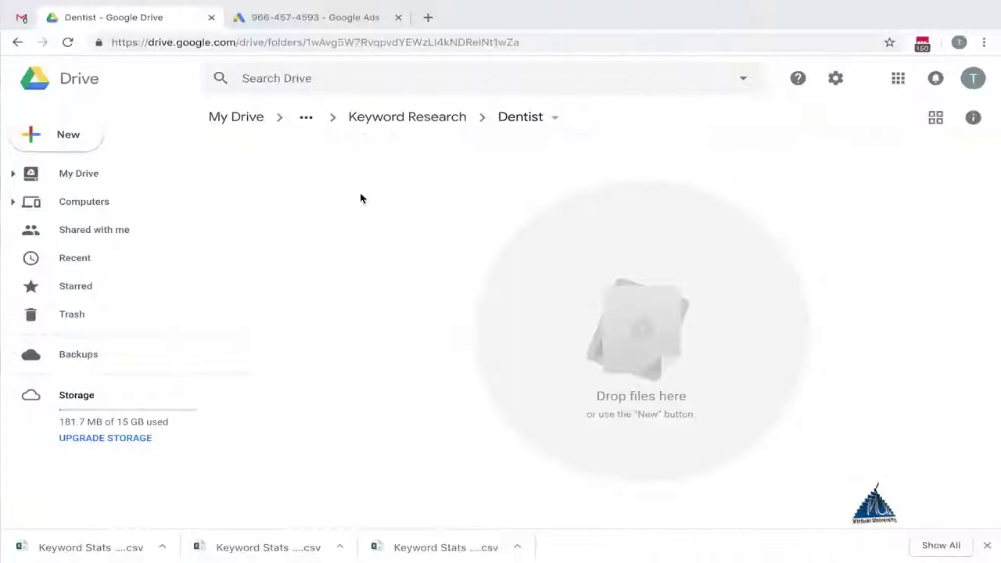
{"action": "left_click", "coordinate": [54, 134]}
{"action": "left_click", "coordinate": [92, 172]}
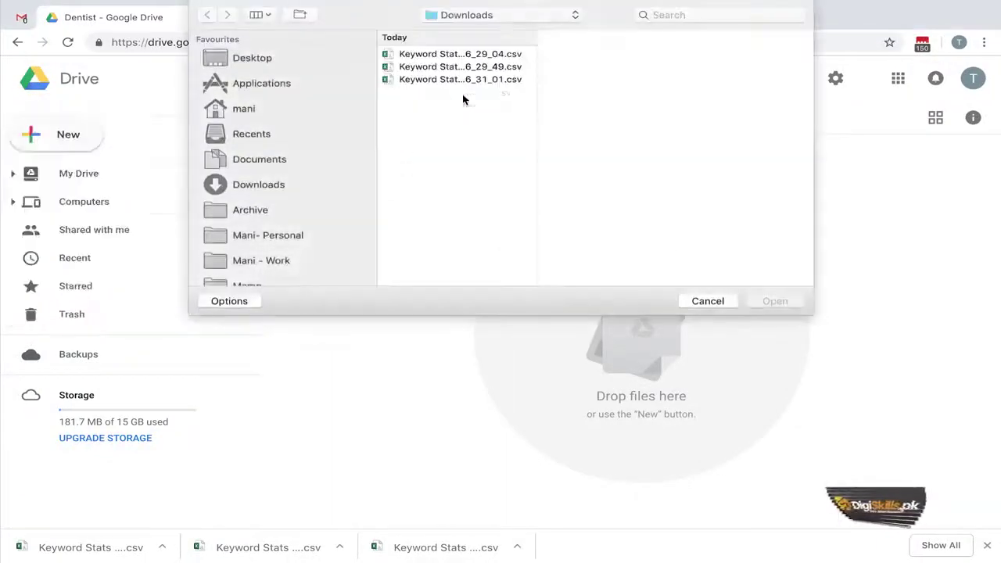
{"action": "left_click", "coordinate": [508, 54]}
{"action": "left_click", "coordinate": [462, 67]}
{"action": "left_click", "coordinate": [496, 79], "text": "shift"}
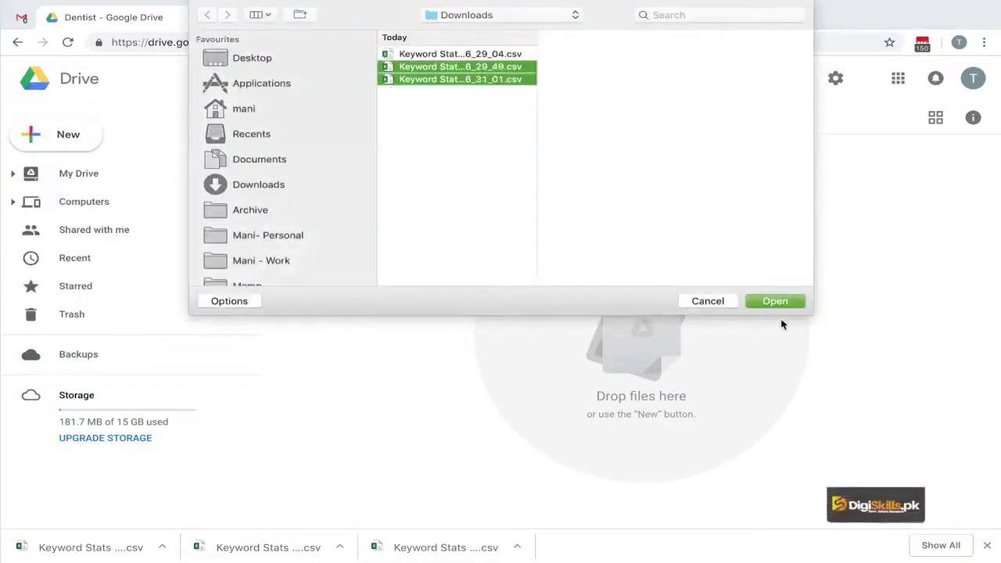
{"action": "left_click", "coordinate": [779, 302]}
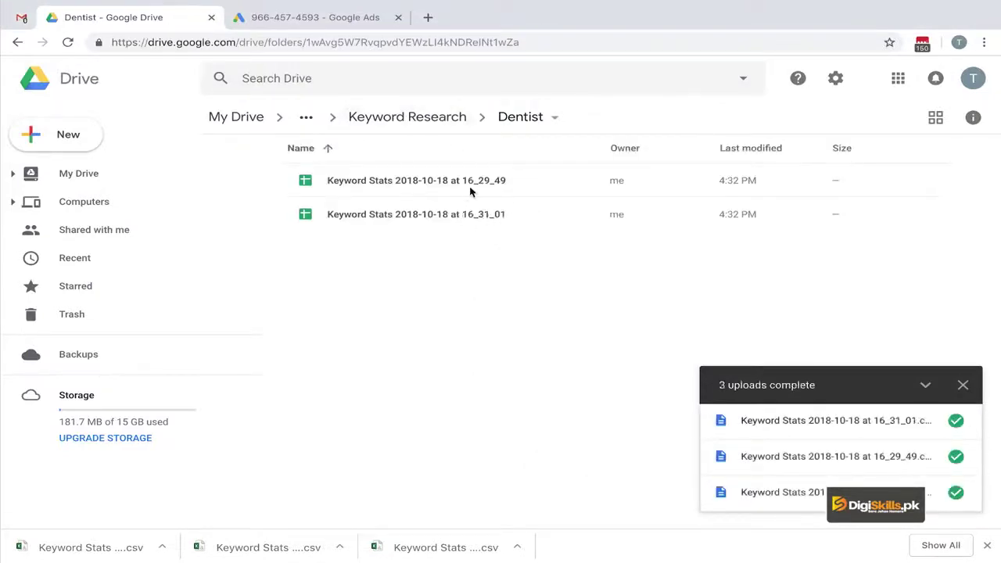
Step: Open the uploaded Keyword Stats 2018-10-18 at 16_29_49 sheet and fit the Keyword column's width to its contents
{"action": "left_click", "coordinate": [446, 221]}
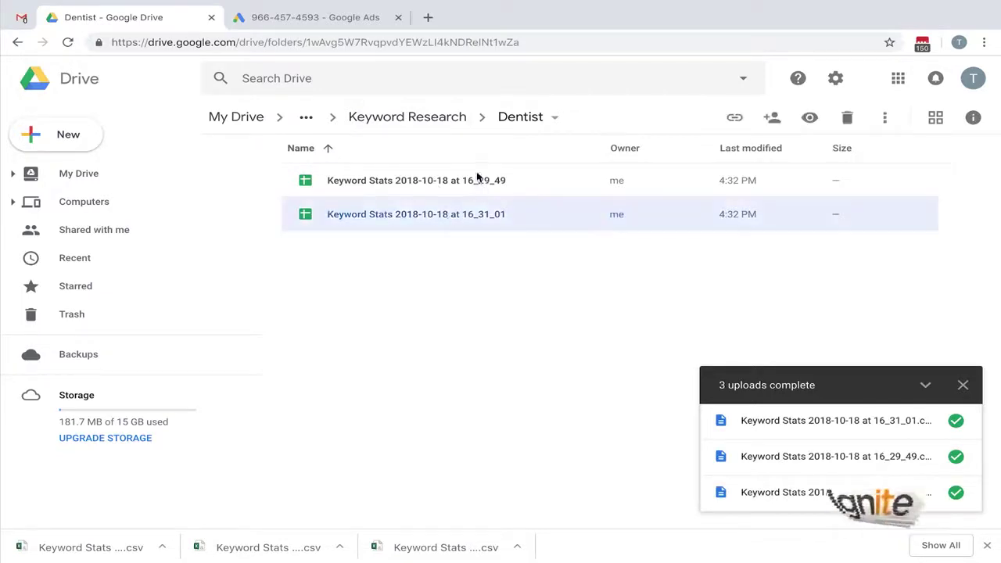
{"action": "double_click", "coordinate": [445, 180]}
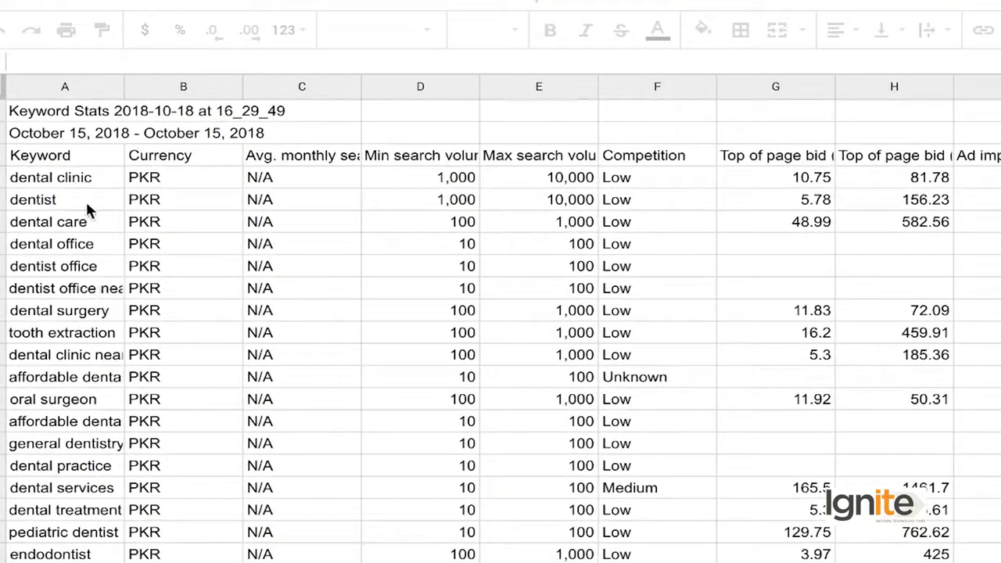
{"action": "left_click", "coordinate": [87, 205]}
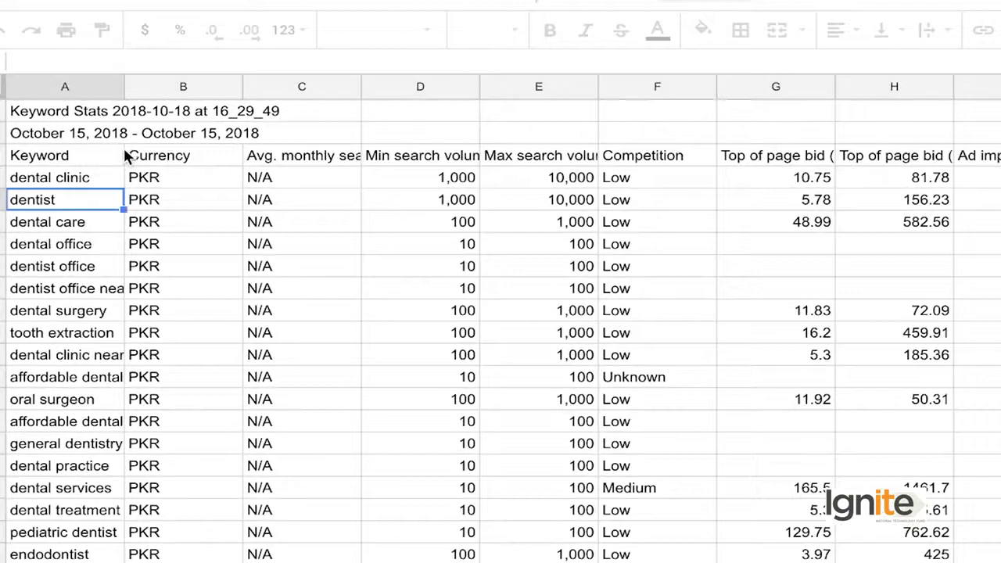
{"action": "double_click", "coordinate": [124, 87]}
{"action": "left_click", "coordinate": [116, 245]}
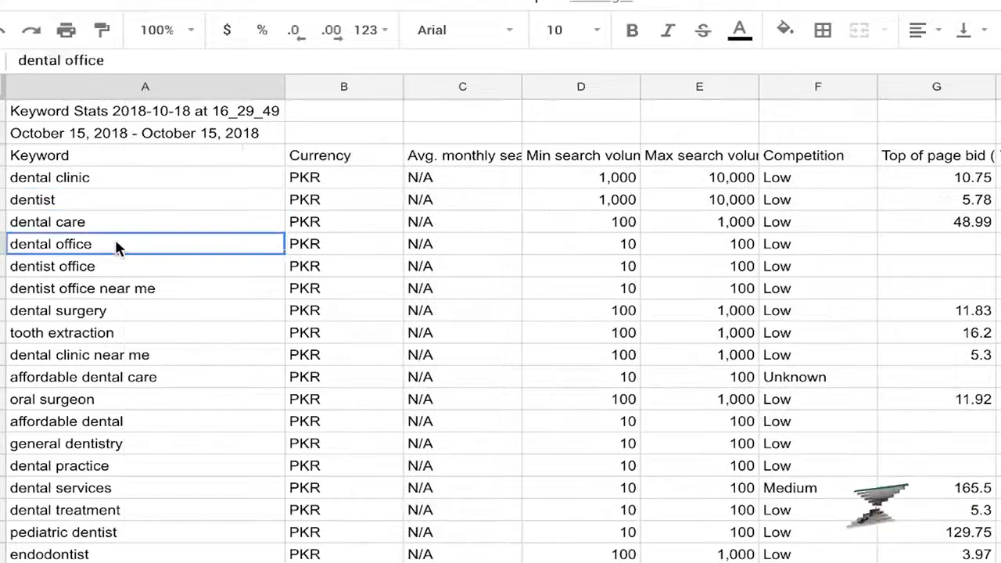
{"action": "scroll", "coordinate": [116, 246], "scroll_direction": "down", "scroll_amount": 2}
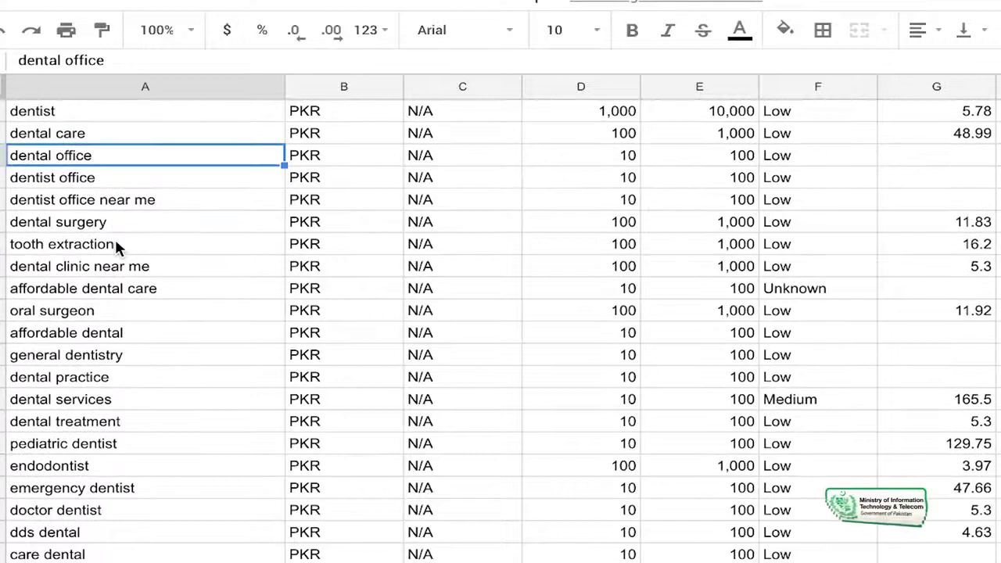
{"action": "scroll", "coordinate": [114, 245], "scroll_direction": "down", "scroll_amount": 1}
{"action": "scroll", "coordinate": [114, 246], "scroll_direction": "up", "scroll_amount": 3}
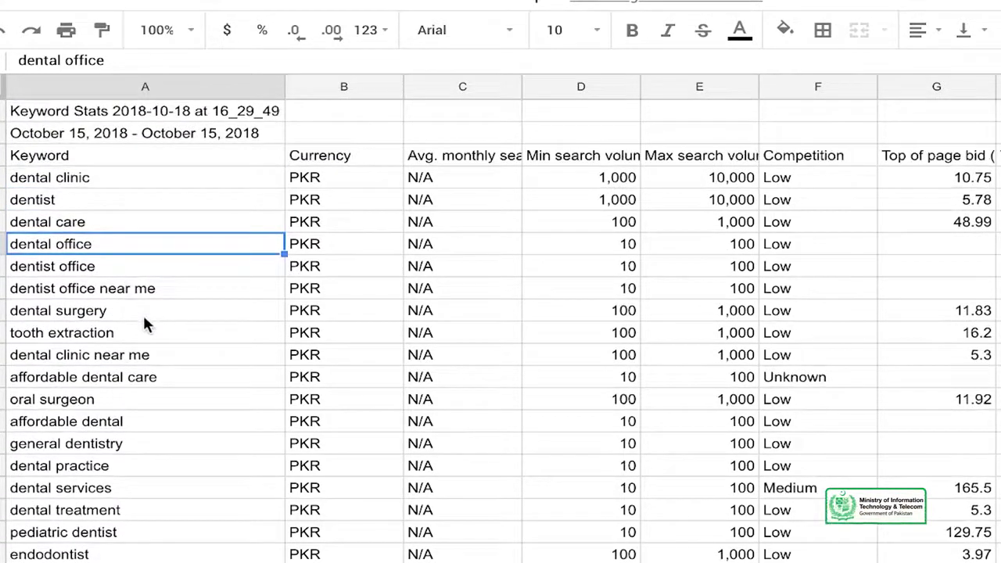
{"action": "scroll", "coordinate": [142, 313], "scroll_direction": "down", "scroll_amount": 1}
{"action": "scroll", "coordinate": [143, 313], "scroll_direction": "up", "scroll_amount": 1}
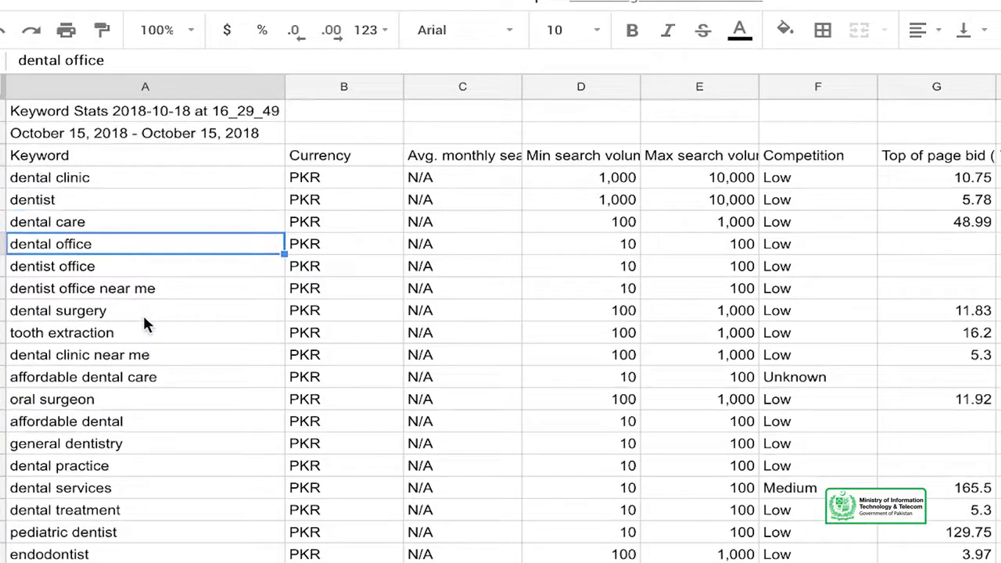
Step: Rename the spreadsheet "KW - dental clinic", taking the term from the first keyword in the list
{"action": "left_click", "coordinate": [144, 173]}
{"action": "key", "text": "Return"}
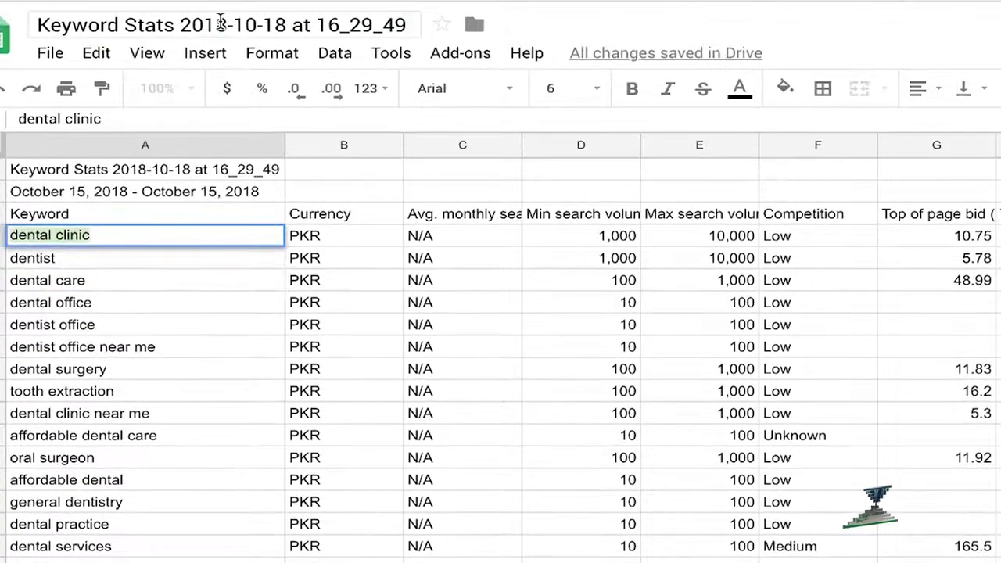
{"action": "left_click", "coordinate": [221, 24]}
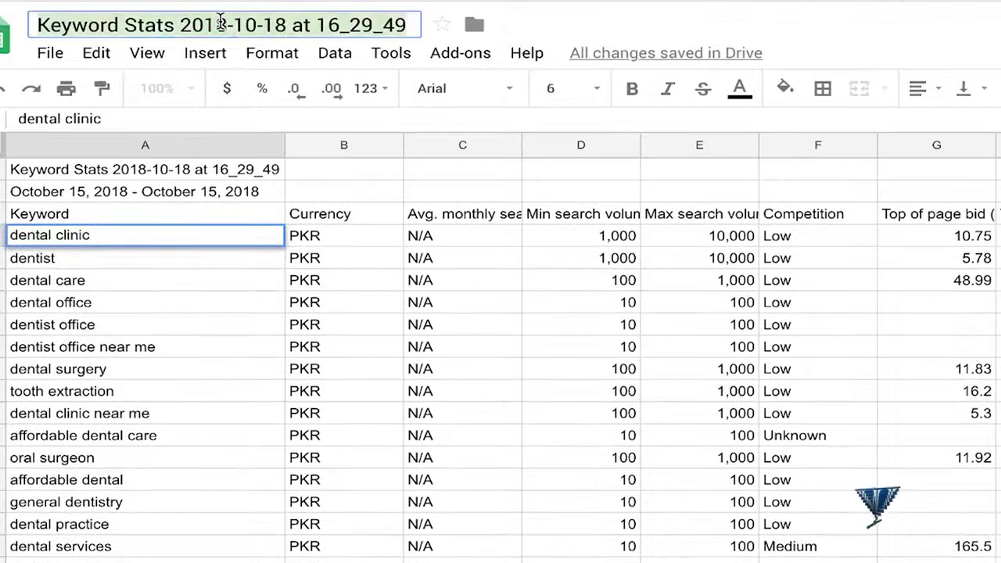
{"action": "type", "text": "KW -"}
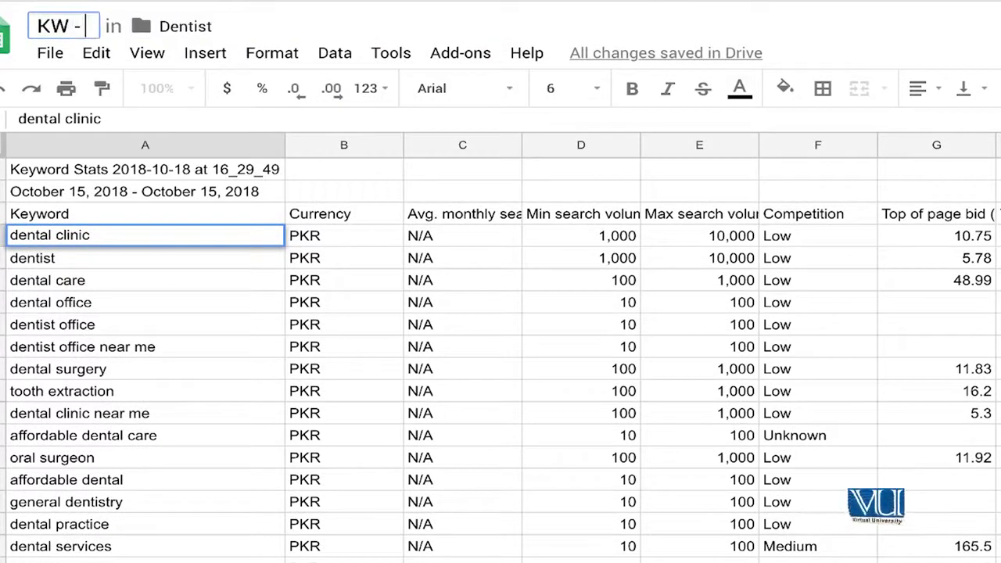
{"action": "type", "text": "dental clinic"}
{"action": "key", "text": "Return"}
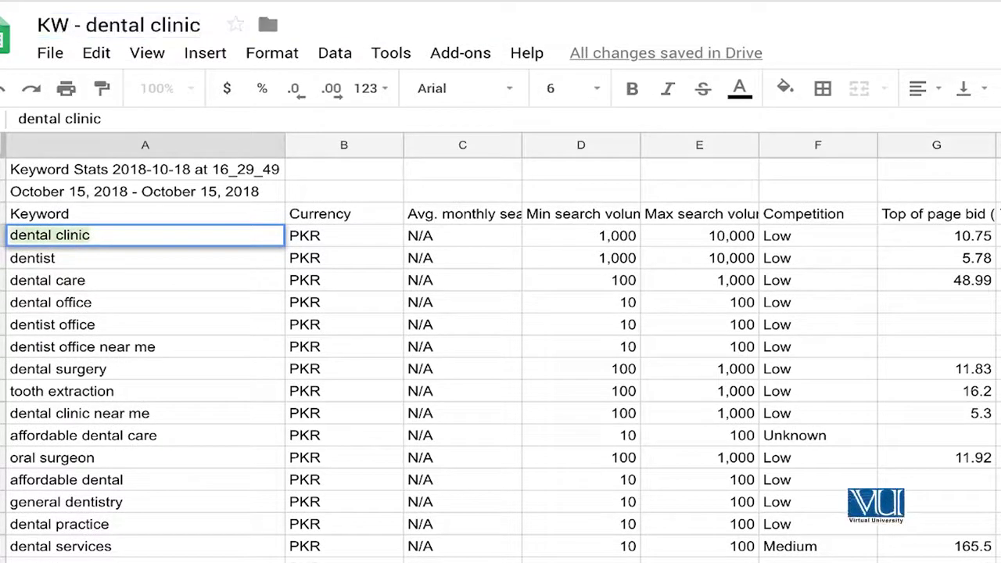
Step: Freeze the first three rows so that the column headings stay in place
{"action": "left_click", "coordinate": [176, 269]}
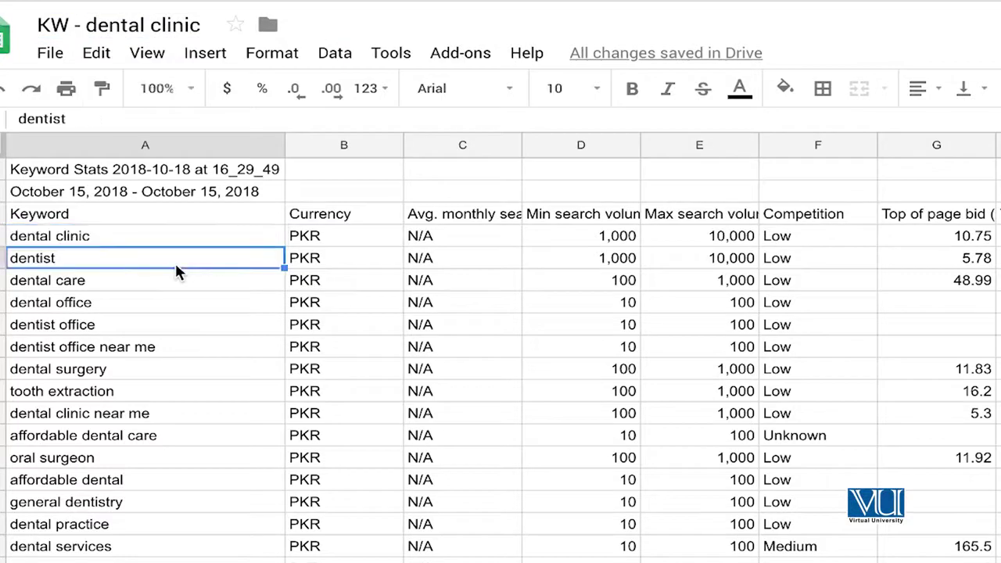
{"action": "left_click", "coordinate": [194, 219]}
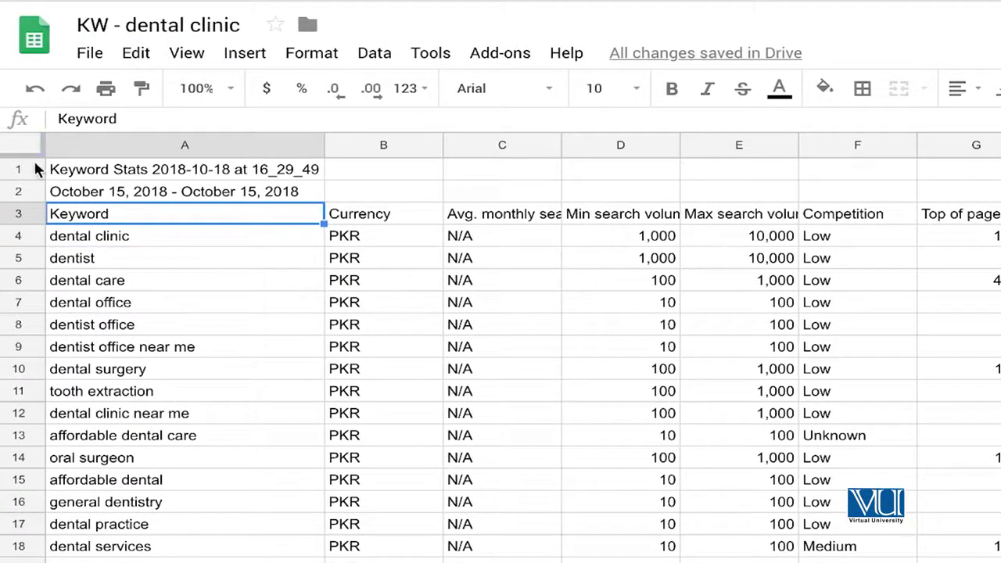
{"action": "left_click_drag", "start_coordinate": [24, 157], "coordinate": [29, 223]}
{"action": "left_click", "coordinate": [27, 213]}
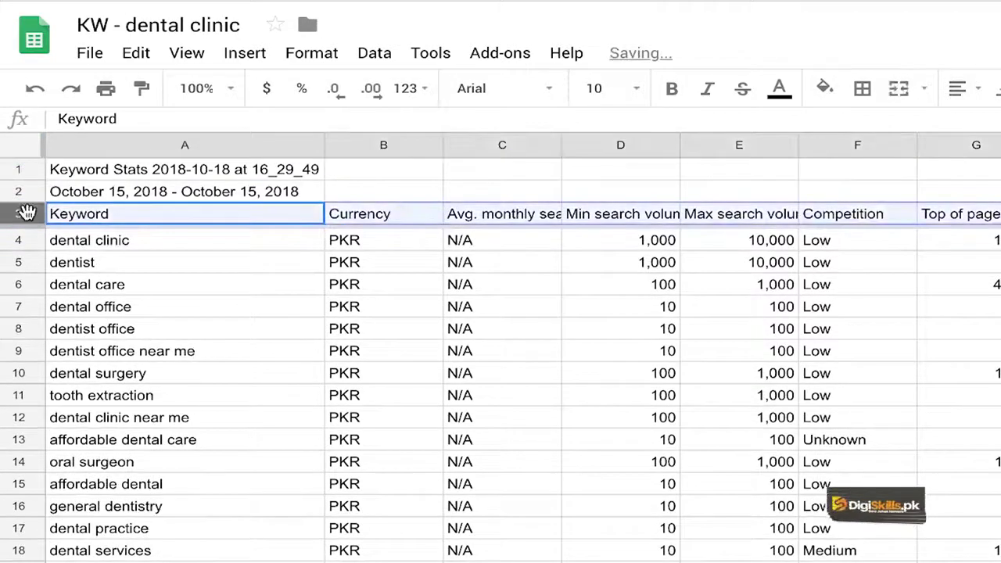
{"action": "key", "text": "ctrl+shift+Down"}
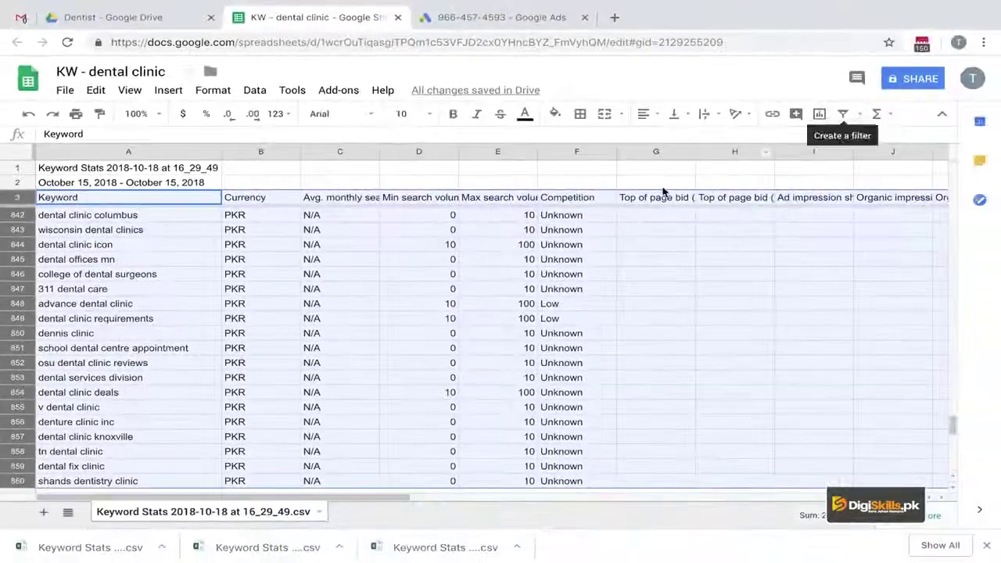
{"action": "left_click", "coordinate": [383, 299]}
{"action": "key", "text": "Up"}
{"action": "key", "text": "Up"}
{"action": "key", "text": "Up"}
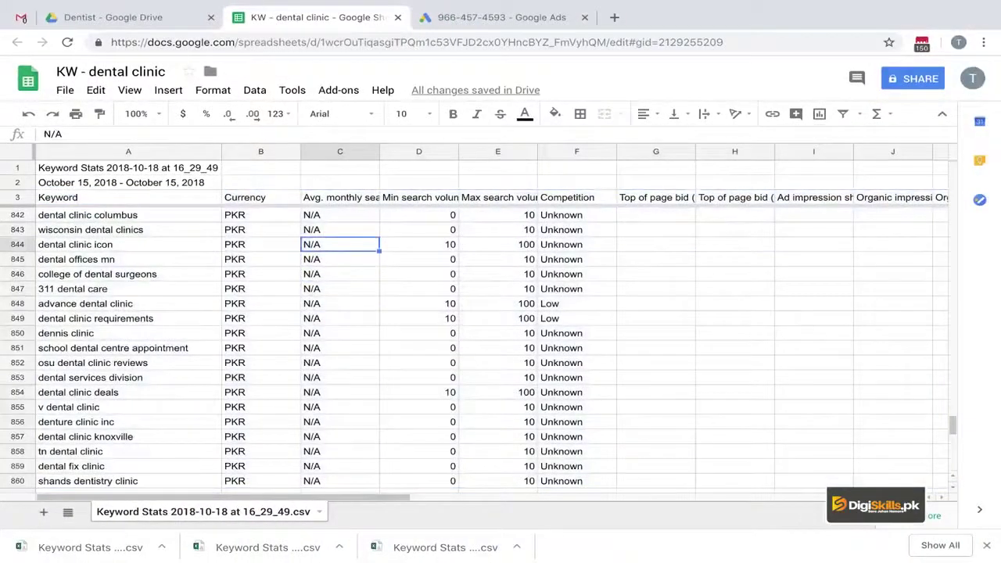
{"action": "key", "text": "ctrl+Up"}
{"action": "key", "text": "Left"}
{"action": "key", "text": "Left"}
Step: Insert a column to the left of the Keyword column and head it "#" in row 3
{"action": "left_click", "coordinate": [185, 151]}
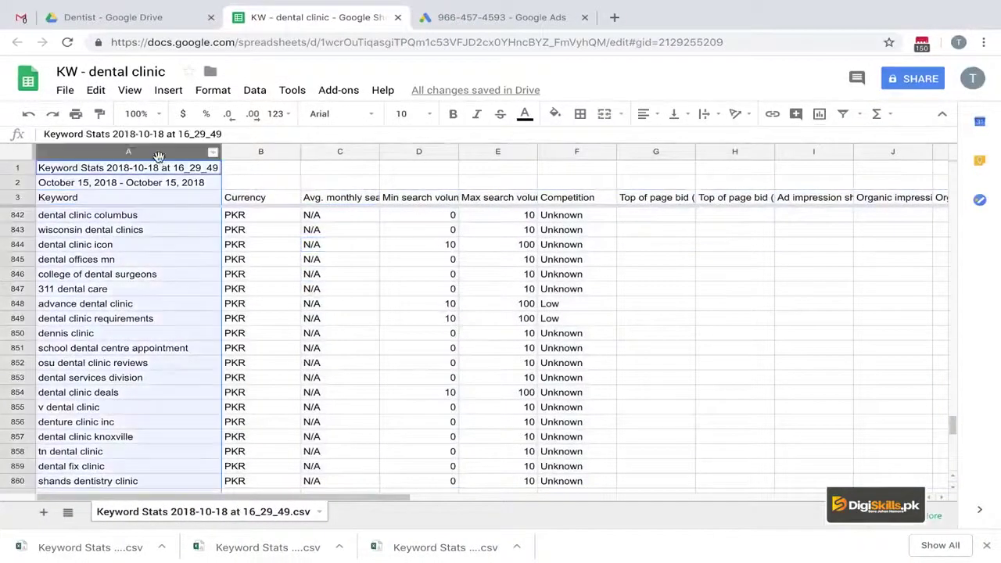
{"action": "left_click", "coordinate": [165, 91]}
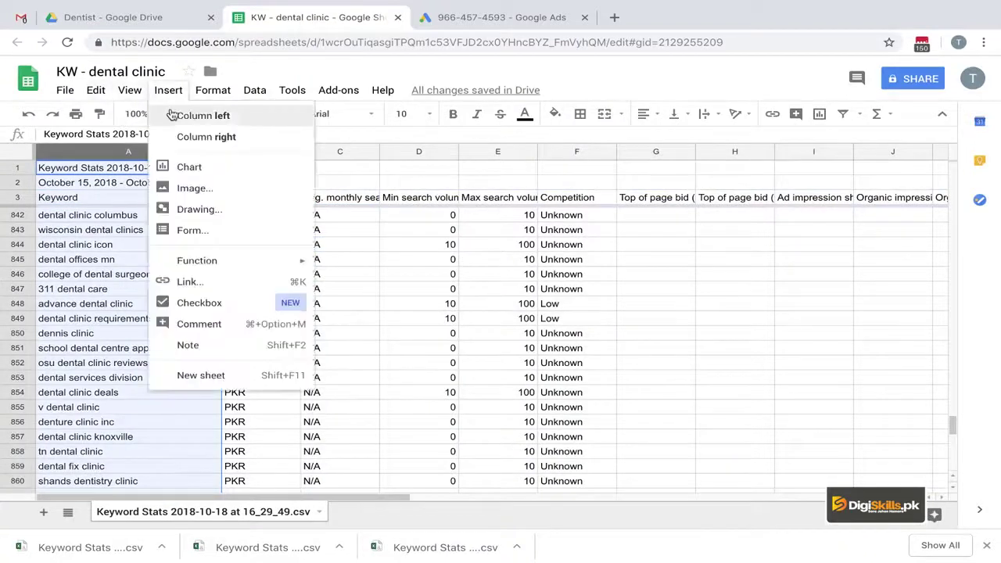
{"action": "left_click", "coordinate": [172, 115]}
{"action": "left_click", "coordinate": [123, 202]}
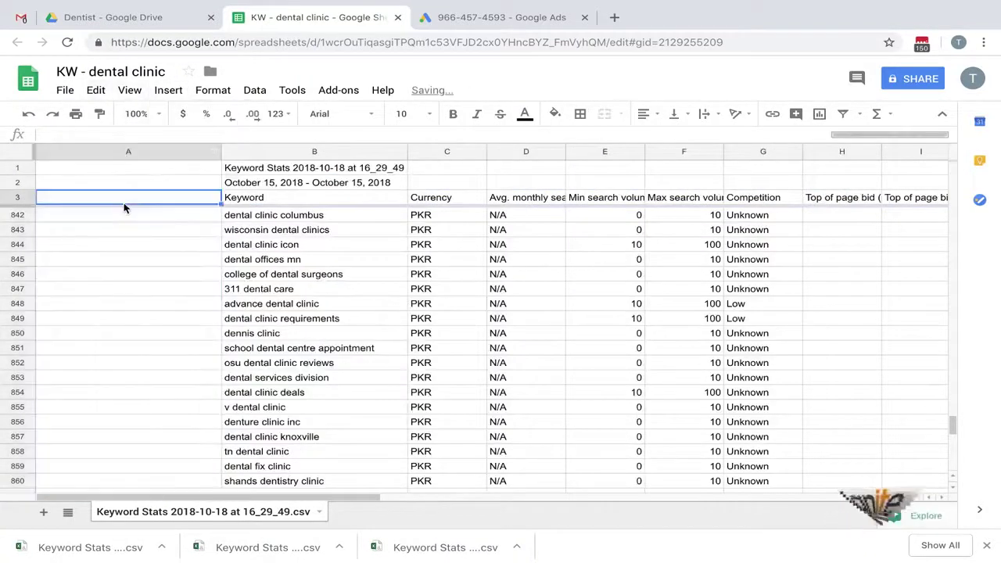
{"action": "type", "text": "#"}
{"action": "key", "text": "Return"}
Step: Enter 1 and 2 for the first two keywords and fill the number series down the whole list
{"action": "type", "text": "1"}
{"action": "key", "text": "Return"}
{"action": "type", "text": "2"}
{"action": "key", "text": "Return"}
{"action": "left_click", "coordinate": [126, 210]}
{"action": "key", "text": "shift+Down"}
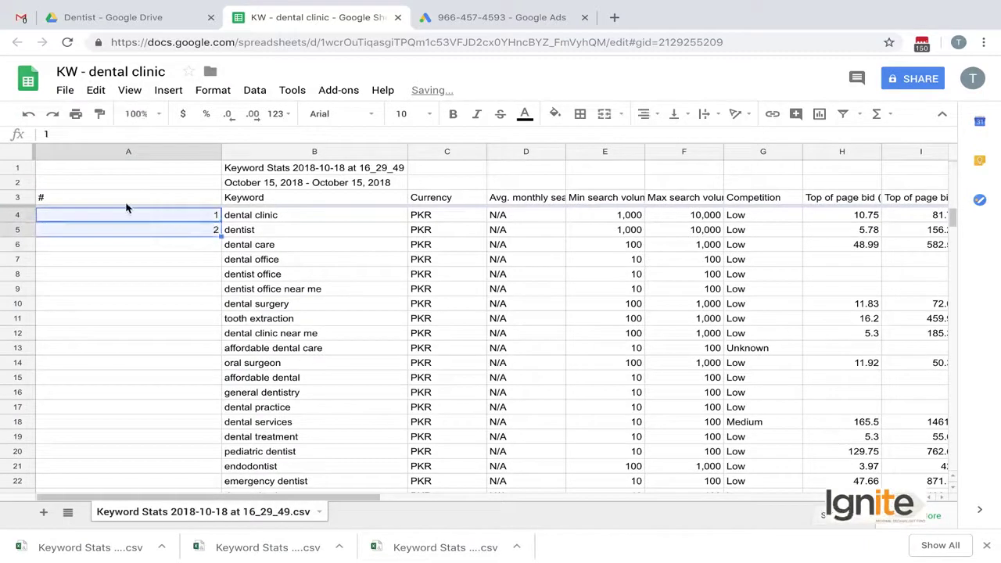
{"action": "double_click", "coordinate": [219, 236]}
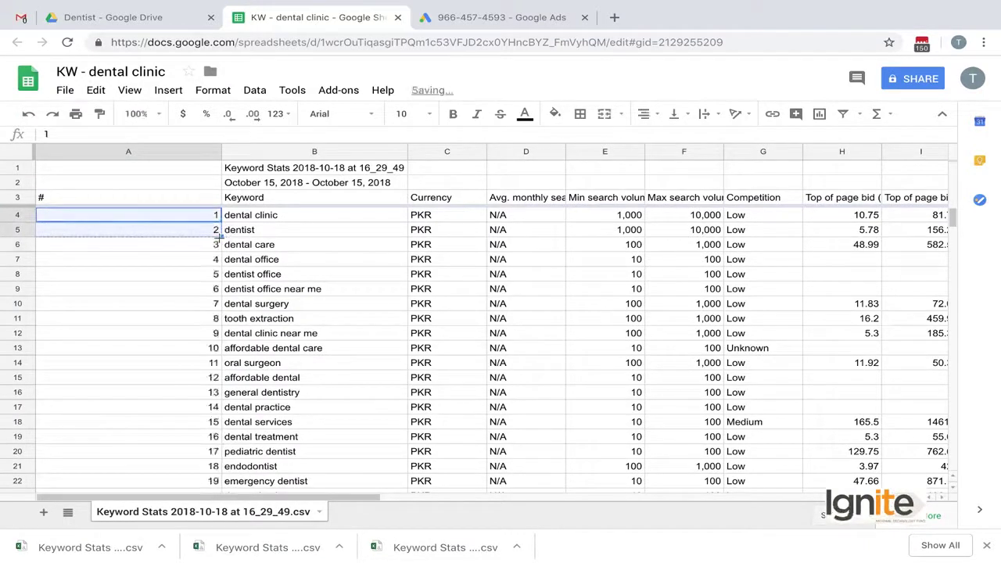
Step: Fit the width of the "#" column to its contents
{"action": "left_click", "coordinate": [213, 151]}
{"action": "right_click", "coordinate": [208, 164]}
{"action": "left_click", "coordinate": [208, 175]}
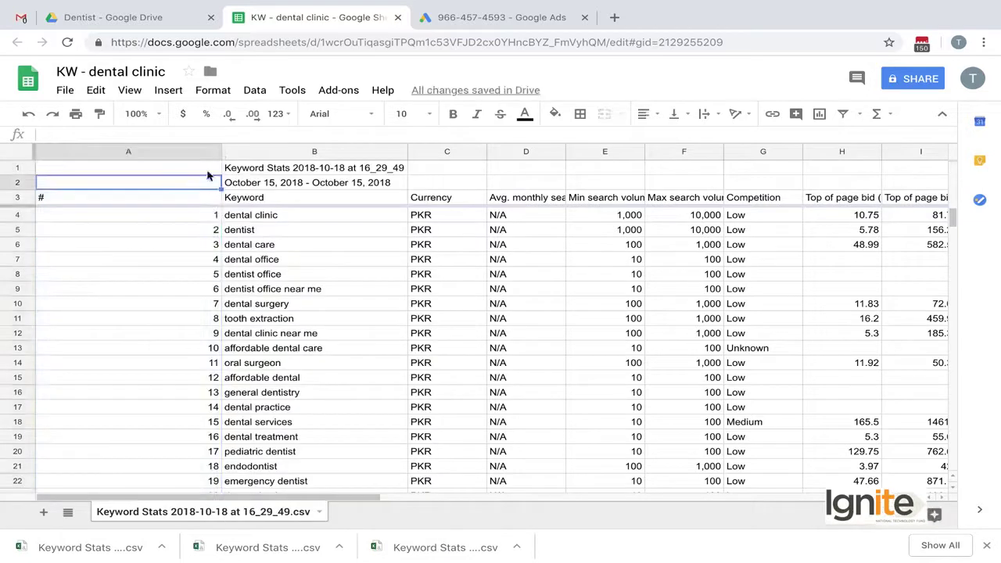
{"action": "double_click", "coordinate": [223, 149]}
Step: Create a filter on the whole keyword table, from the "#" heading in row 3 to the last data row
{"action": "left_click", "coordinate": [39, 197]}
{"action": "key", "text": "ctrl+shift+Right"}
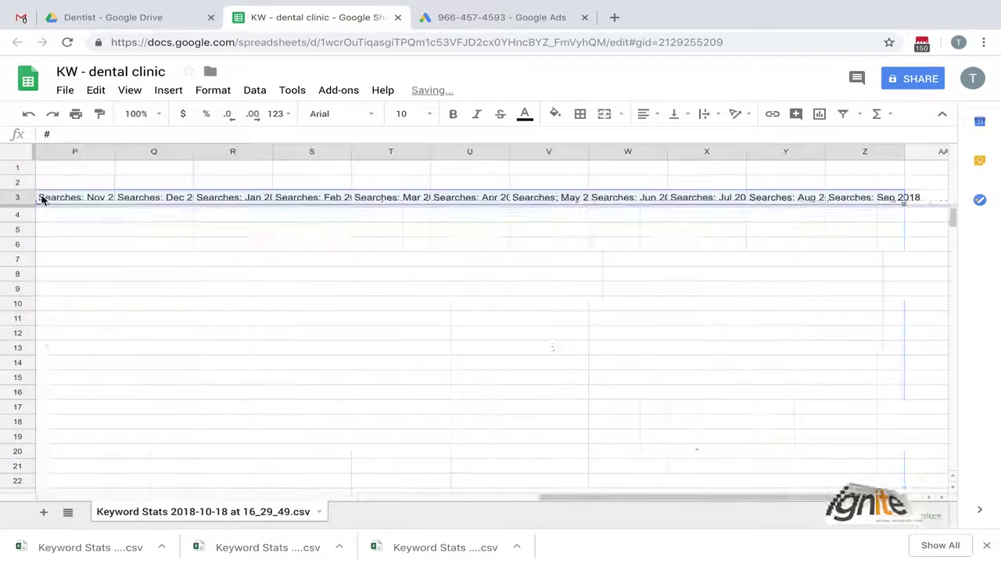
{"action": "key", "text": "ctrl+shift+Down"}
{"action": "left_click", "coordinate": [842, 114]}
{"action": "left_click", "coordinate": [107, 297]}
Step: Sort the keyword table by minimum search volume in descending order
{"action": "scroll", "coordinate": [107, 298], "scroll_direction": "up", "scroll_amount": 10}
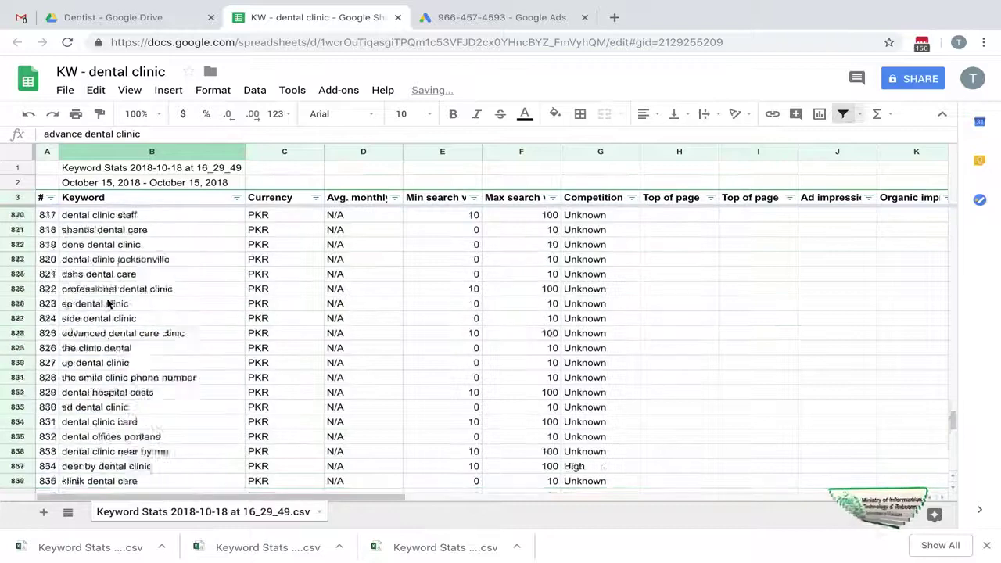
{"action": "left_click", "coordinate": [504, 247]}
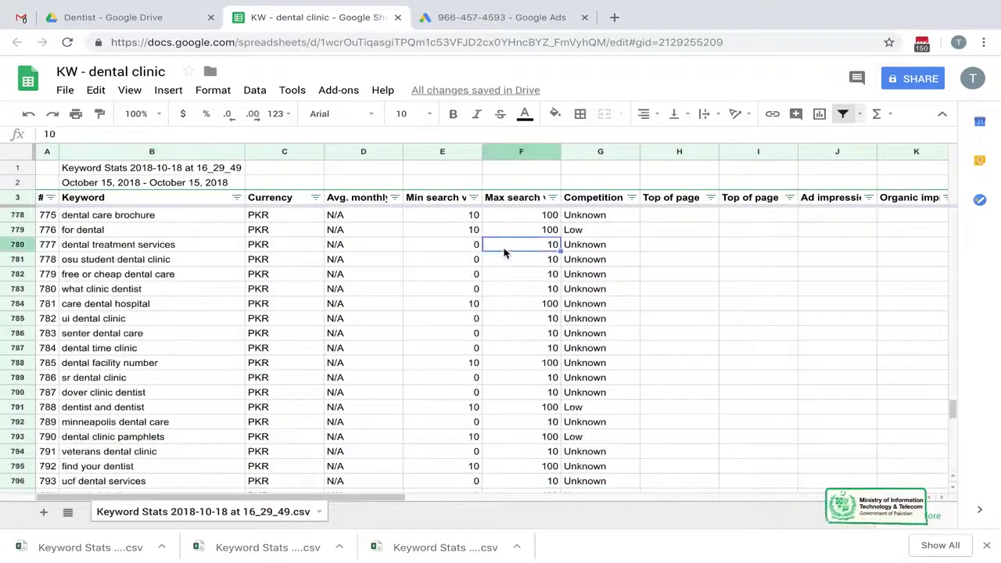
{"action": "key", "text": "ctrl+Up"}
{"action": "left_click", "coordinate": [442, 197]}
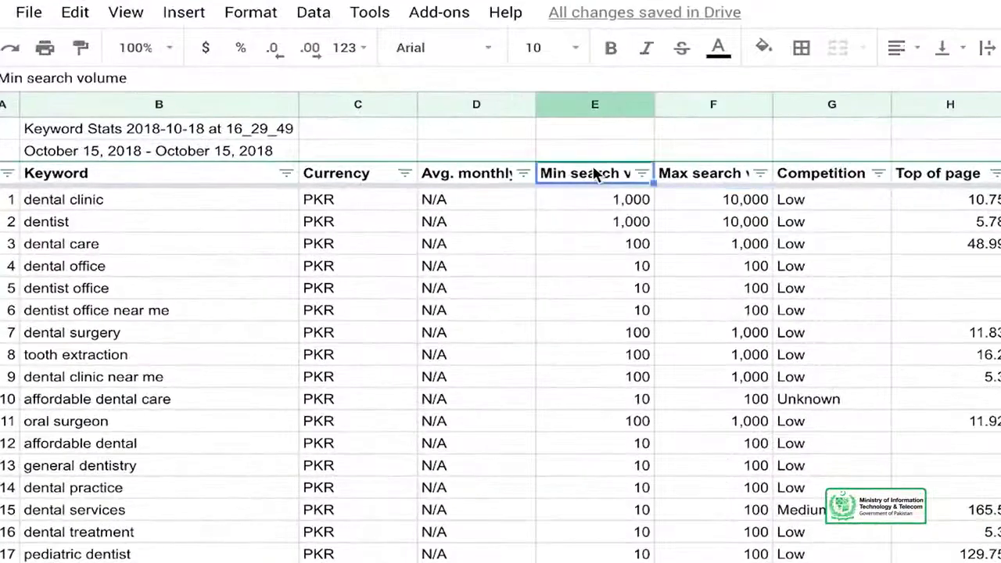
{"action": "left_click", "coordinate": [637, 175]}
{"action": "left_click", "coordinate": [472, 235]}
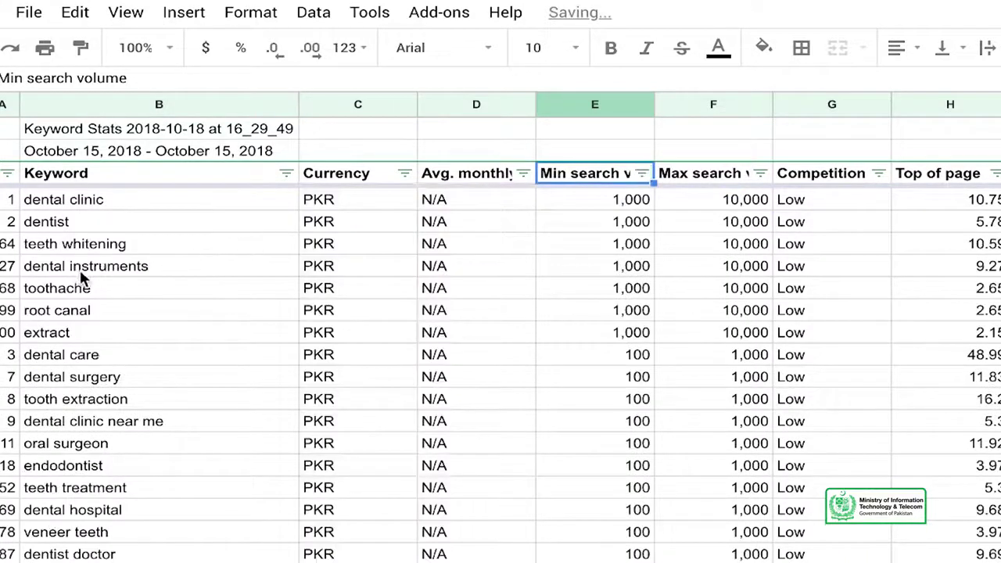
Step: Fill the "dental clinic" keyword cell with light green
{"action": "left_click", "coordinate": [104, 205]}
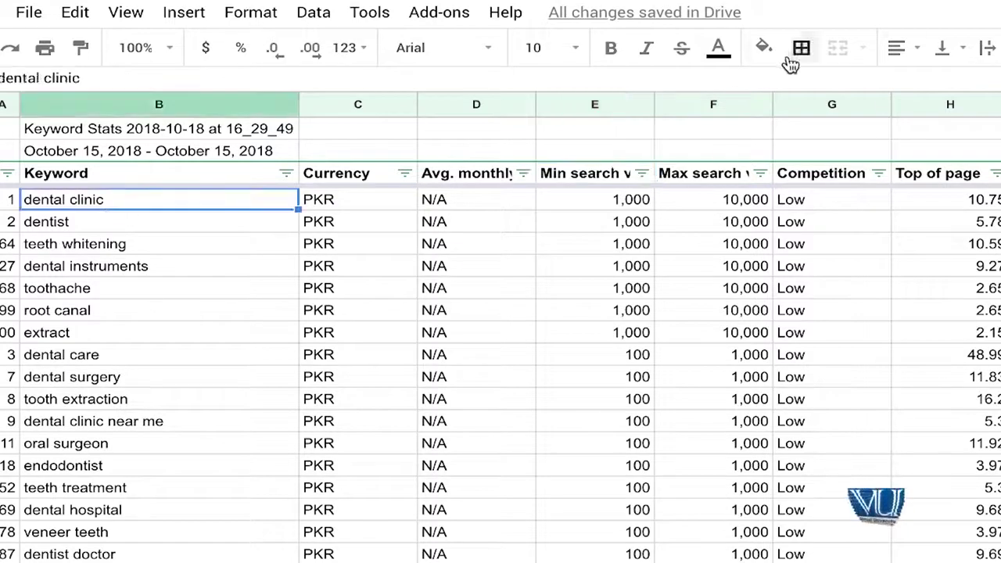
{"action": "left_click", "coordinate": [764, 47]}
{"action": "left_click", "coordinate": [858, 187]}
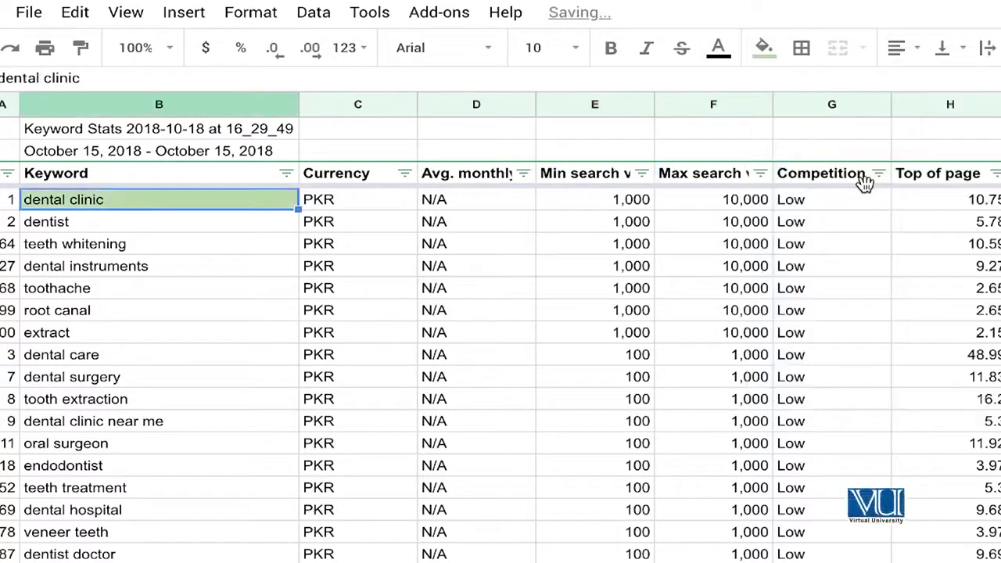
Step: Fill the "dentist" keyword cell with light yellow
{"action": "left_click", "coordinate": [144, 226]}
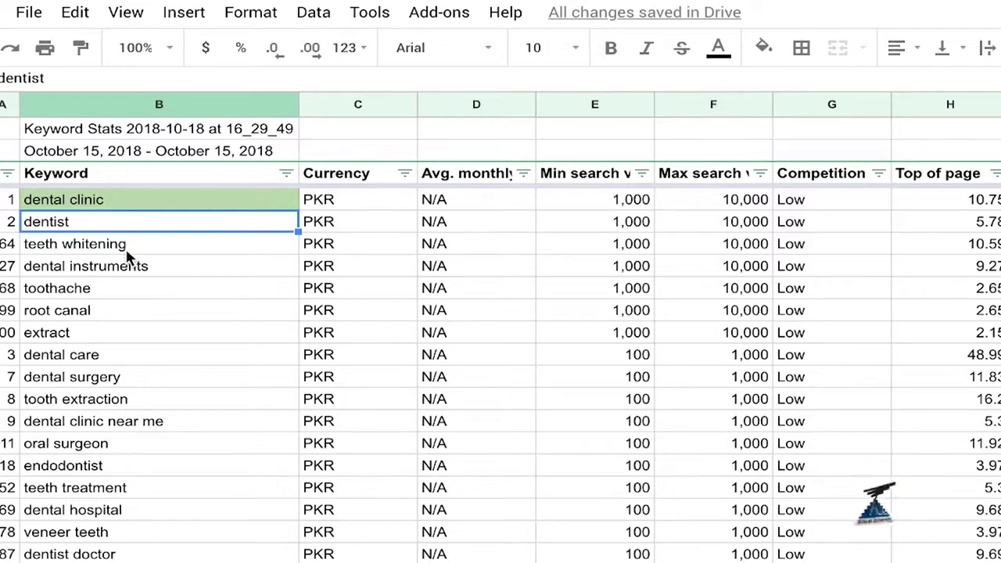
{"action": "left_click", "coordinate": [127, 250]}
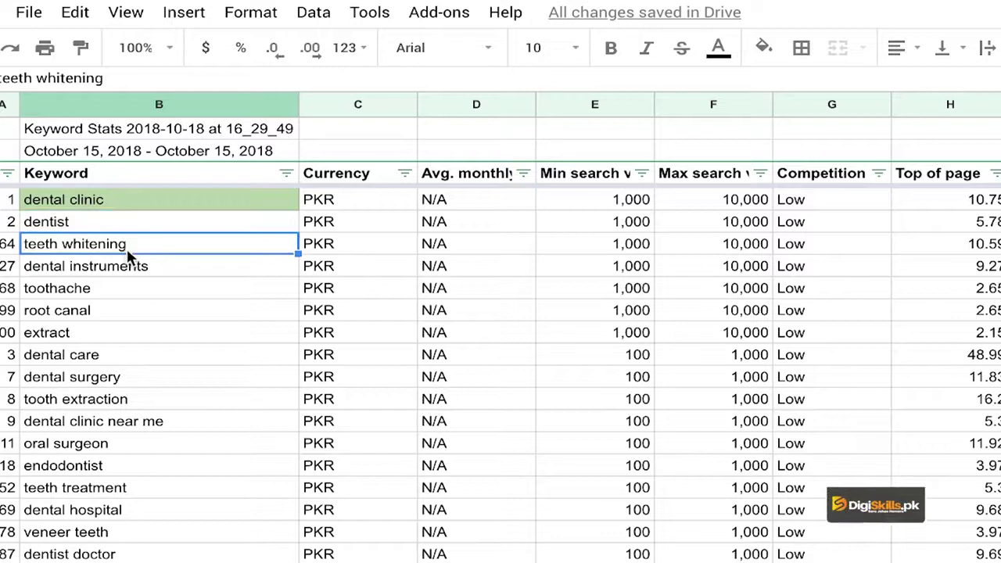
{"action": "left_click", "coordinate": [178, 229]}
{"action": "left_click", "coordinate": [763, 48]}
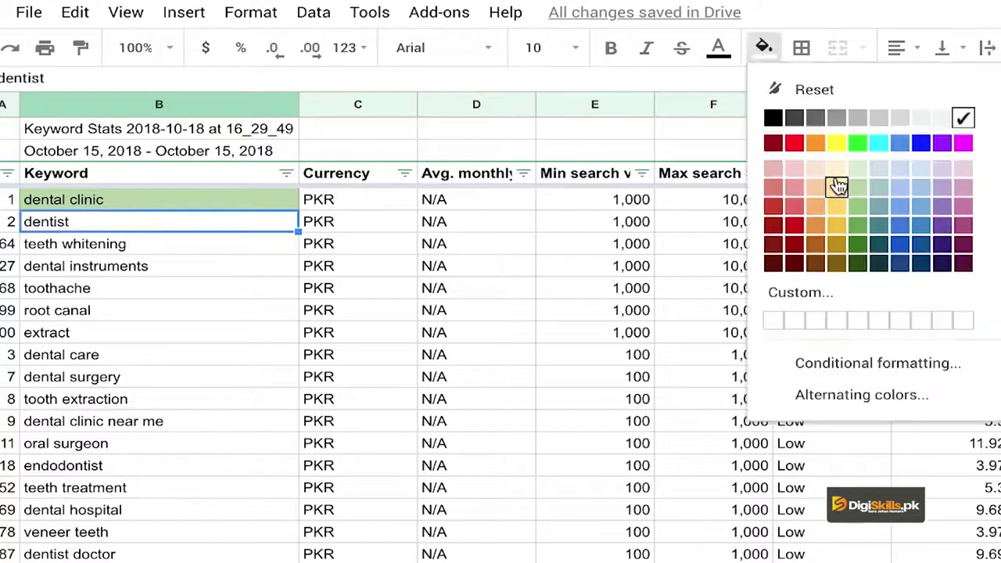
{"action": "left_click", "coordinate": [838, 186]}
Step: Go down the sorted keywords from "teeth whitening" and fill the "tooth extraction" cell with light green
{"action": "left_click", "coordinate": [179, 245]}
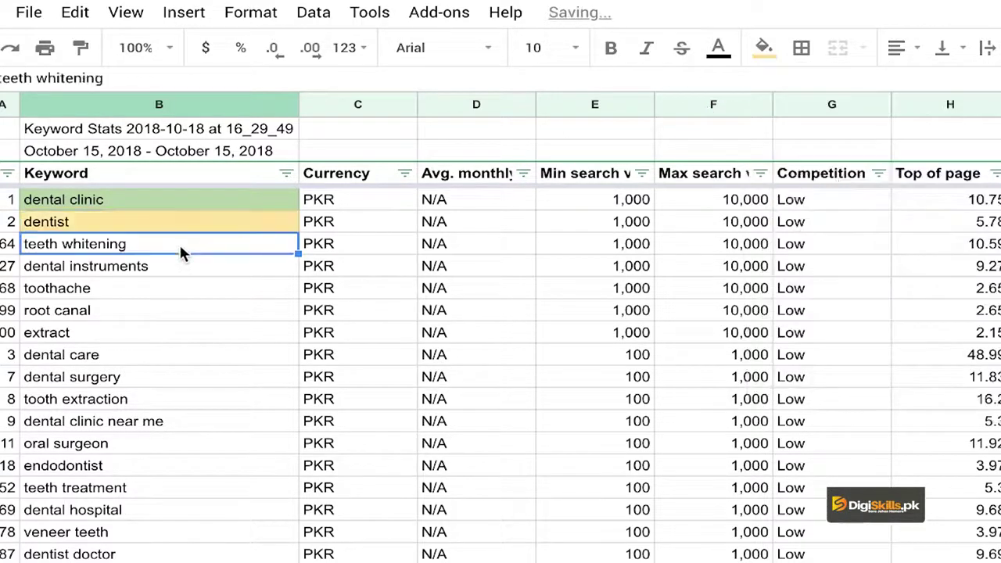
{"action": "left_click", "coordinate": [181, 266]}
{"action": "key", "text": "Down"}
{"action": "key", "text": "Down"}
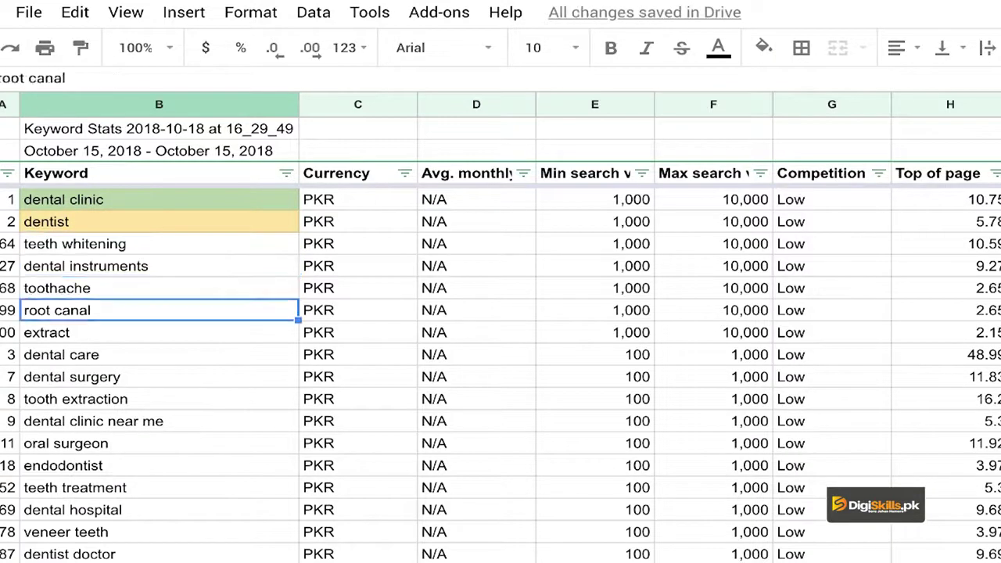
{"action": "key", "text": "Down"}
{"action": "key", "text": "Down"}
{"action": "key", "text": "Down"}
{"action": "key", "text": "Down"}
{"action": "key", "text": "Down"}
{"action": "key", "text": "Up"}
{"action": "key", "text": "Up"}
{"action": "key", "text": "Down"}
{"action": "key", "text": "Up"}
{"action": "key", "text": "Down"}
{"action": "key", "text": "Up"}
{"action": "key", "text": "Down"}
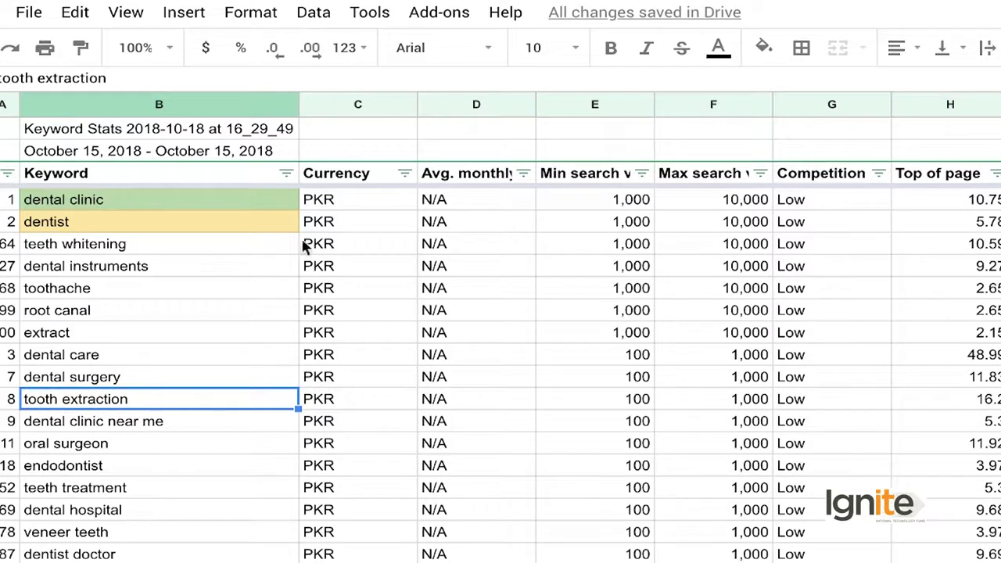
{"action": "left_click", "coordinate": [767, 56]}
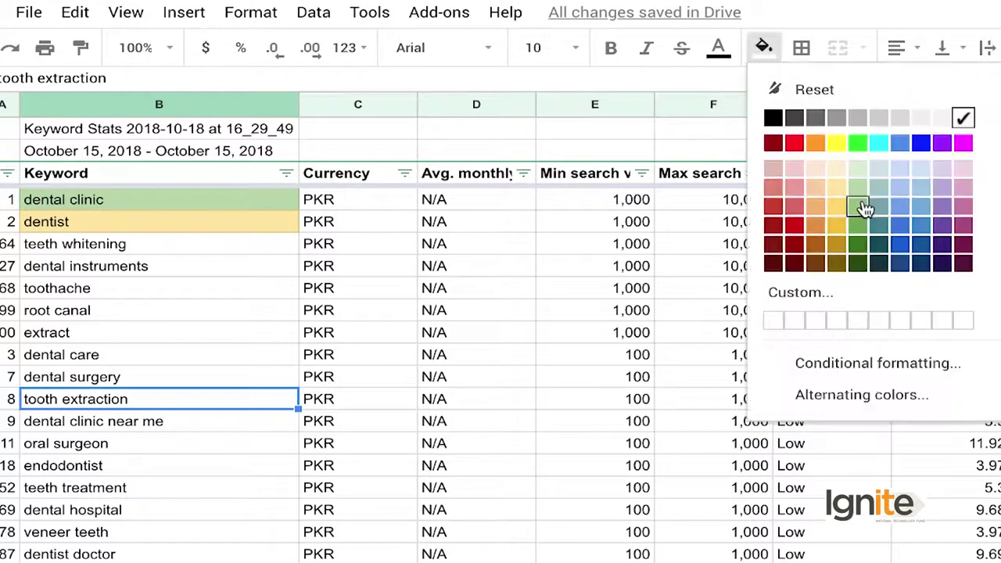
{"action": "left_click", "coordinate": [857, 188]}
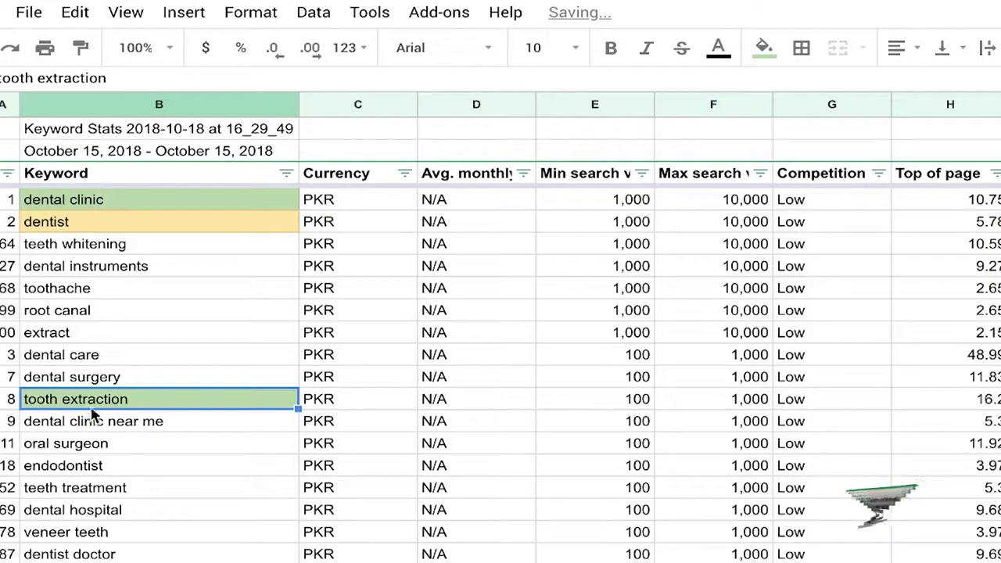
Step: Compare the keyword "tooth extraction" with the neighbouring "dental surgery" and "dental clinic near me"
{"action": "left_click", "coordinate": [112, 380]}
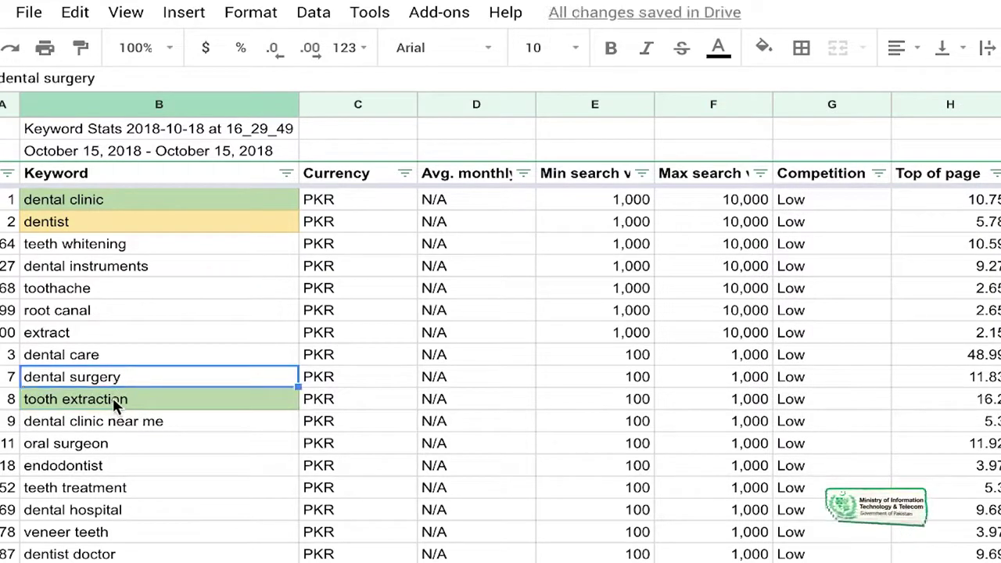
{"action": "left_click", "coordinate": [113, 397]}
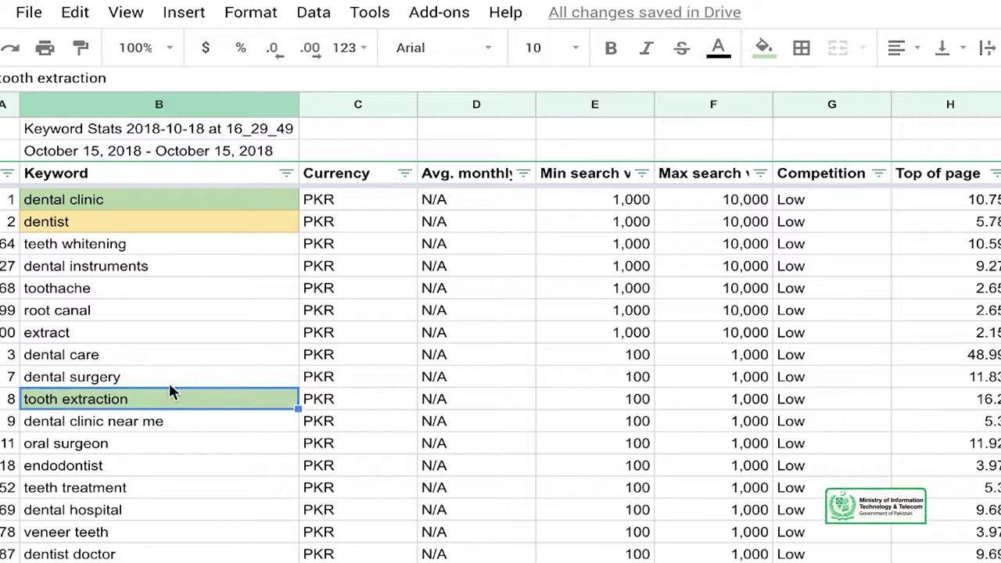
{"action": "left_click", "coordinate": [175, 381]}
{"action": "left_click", "coordinate": [118, 405]}
{"action": "left_click", "coordinate": [138, 421]}
{"action": "left_click", "coordinate": [139, 402]}
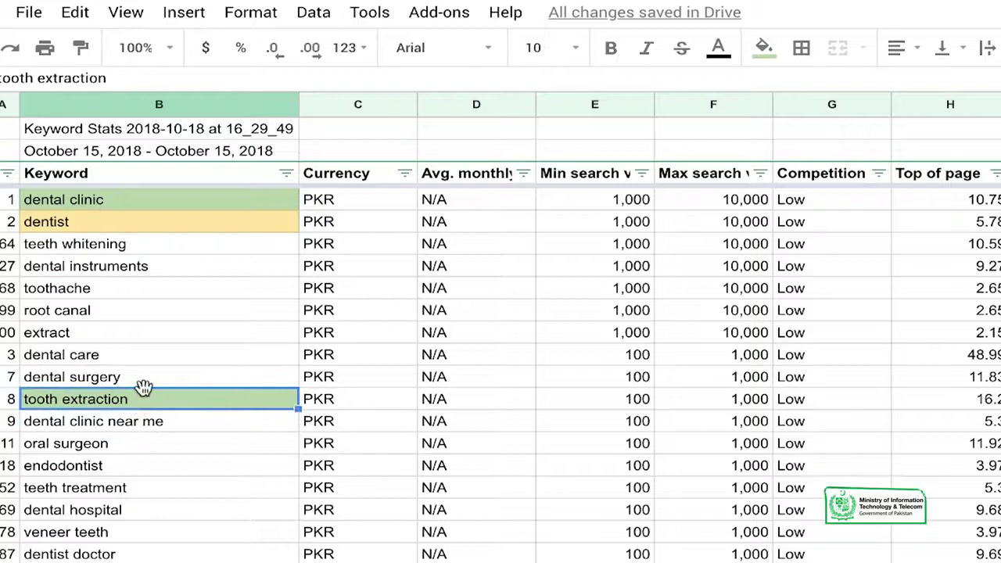
{"action": "left_click", "coordinate": [146, 376]}
{"action": "left_click", "coordinate": [137, 398]}
Step: Fill the "dental clinic near me" keyword cell with light green
{"action": "left_click", "coordinate": [162, 423]}
{"action": "left_click", "coordinate": [157, 445]}
{"action": "left_click", "coordinate": [174, 427]}
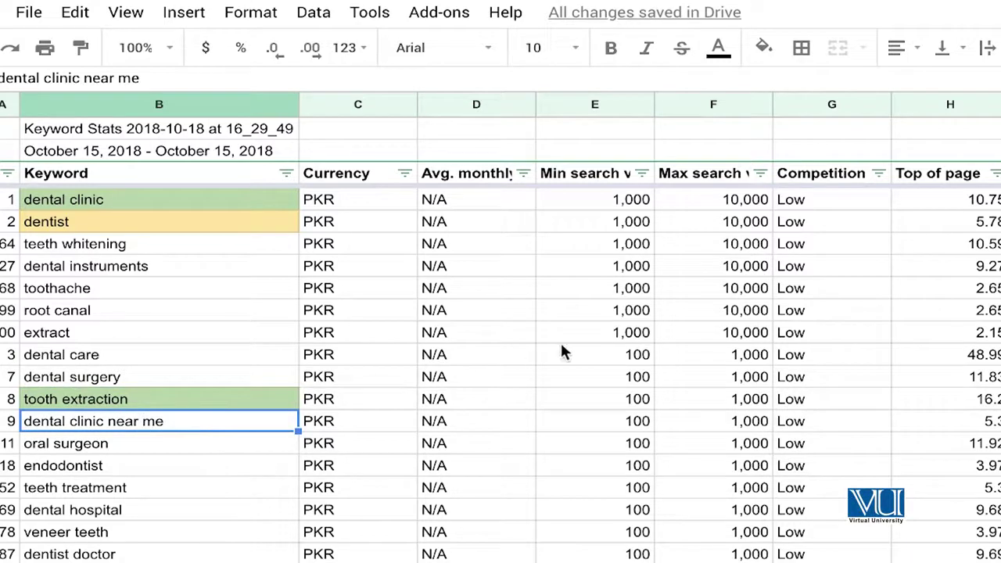
{"action": "left_click", "coordinate": [765, 49]}
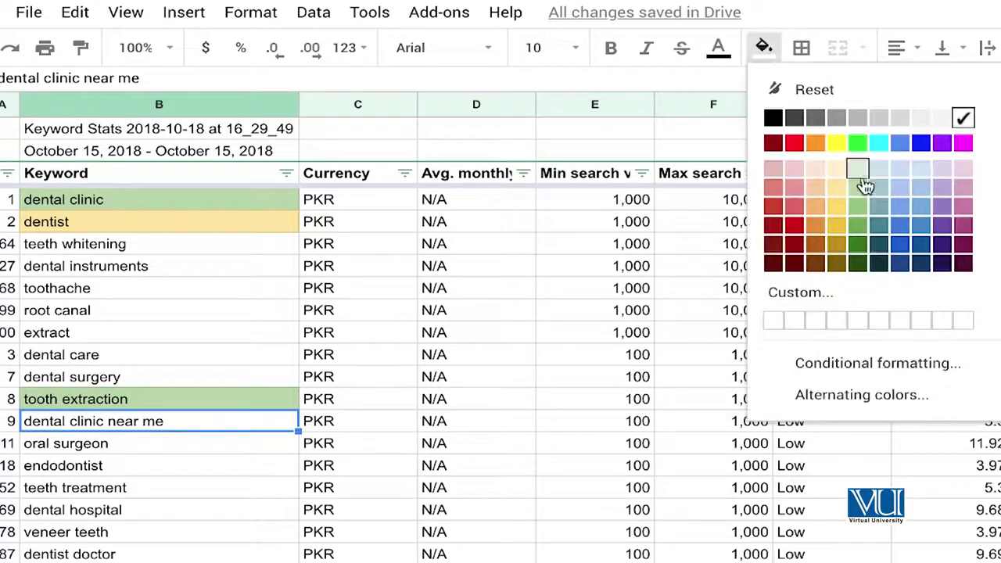
{"action": "left_click", "coordinate": [861, 183]}
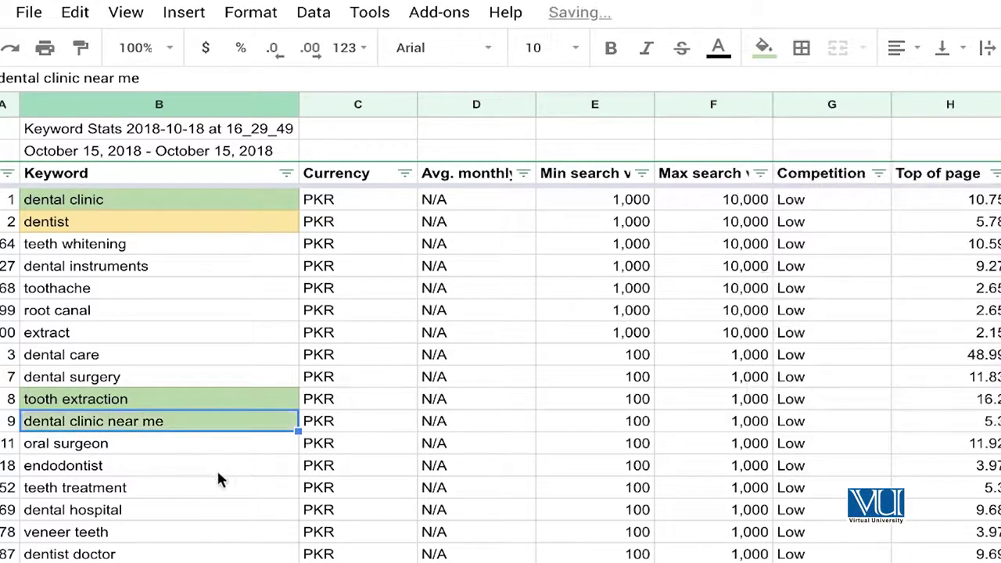
Step: Compare the keywords "oral surgeon" and "endodontist" with "dental clinic near me"
{"action": "left_click", "coordinate": [177, 445]}
{"action": "left_click", "coordinate": [175, 463]}
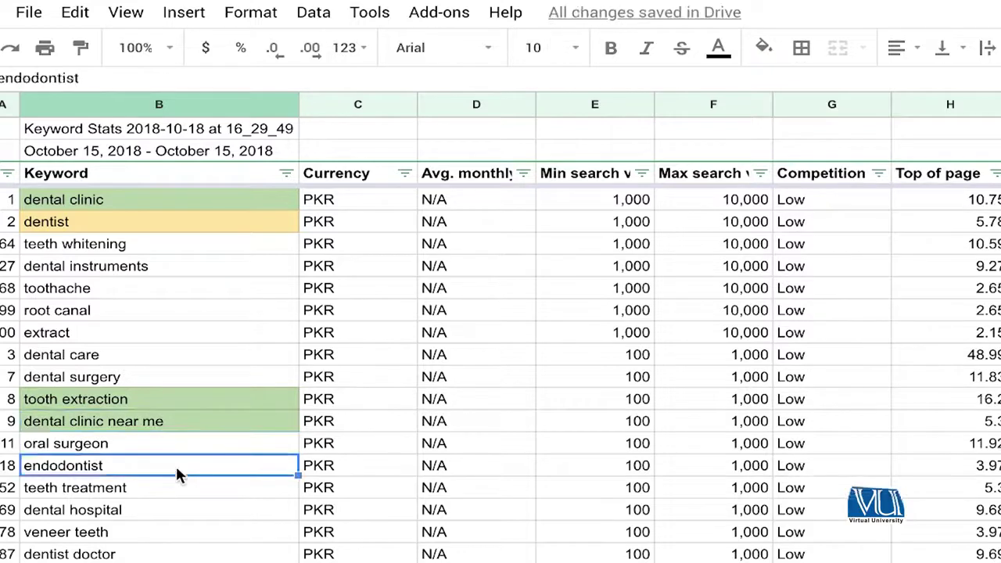
{"action": "left_click", "coordinate": [184, 426]}
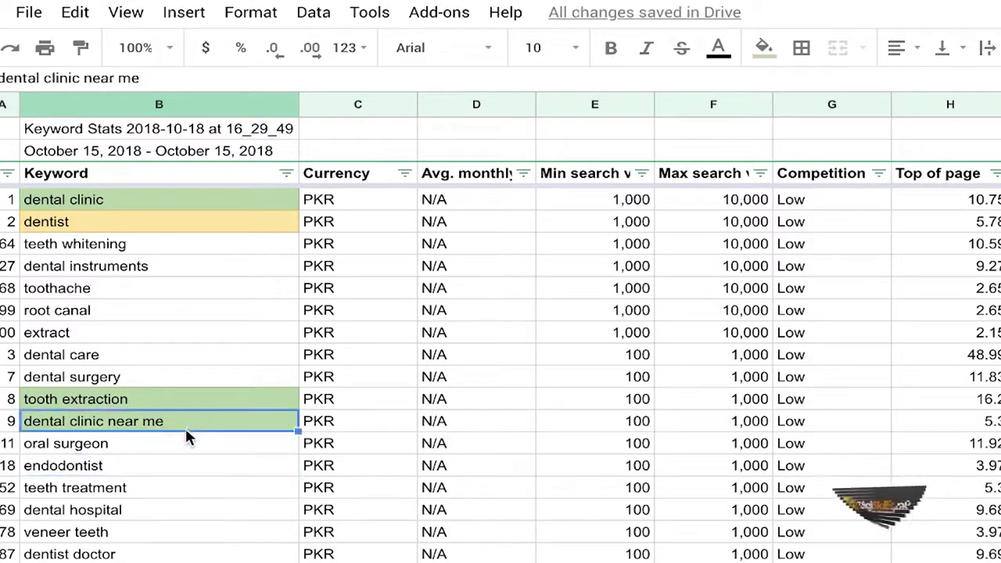
{"action": "left_click", "coordinate": [172, 445]}
{"action": "left_click", "coordinate": [171, 465]}
{"action": "left_click", "coordinate": [183, 443]}
{"action": "left_click", "coordinate": [189, 425]}
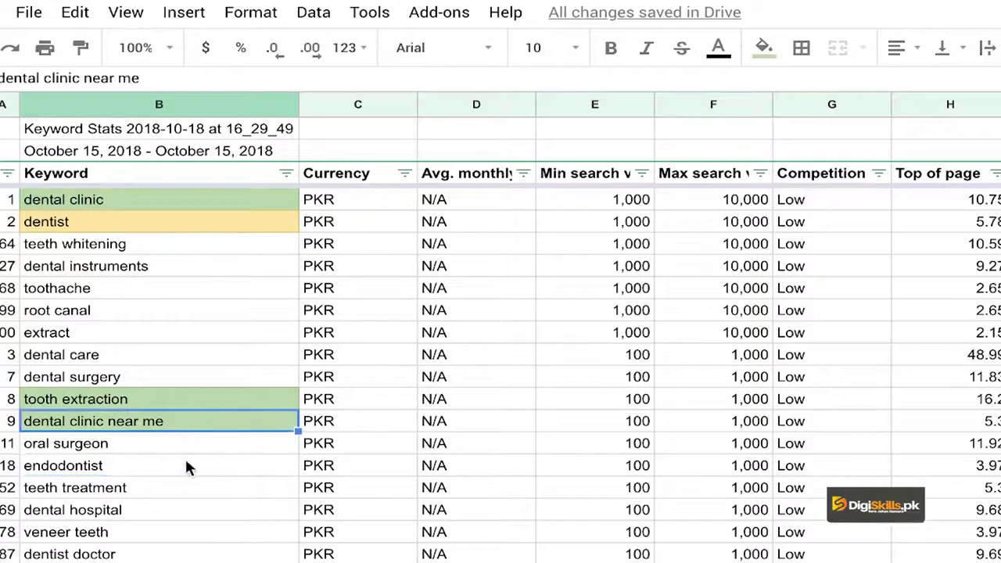
Step: Look through the rest of the keyword list for relevant long phrases such as "wisdom tooth extraction", continuing into the low-volume keywords
{"action": "scroll", "coordinate": [186, 466], "scroll_direction": "down", "scroll_amount": 7}
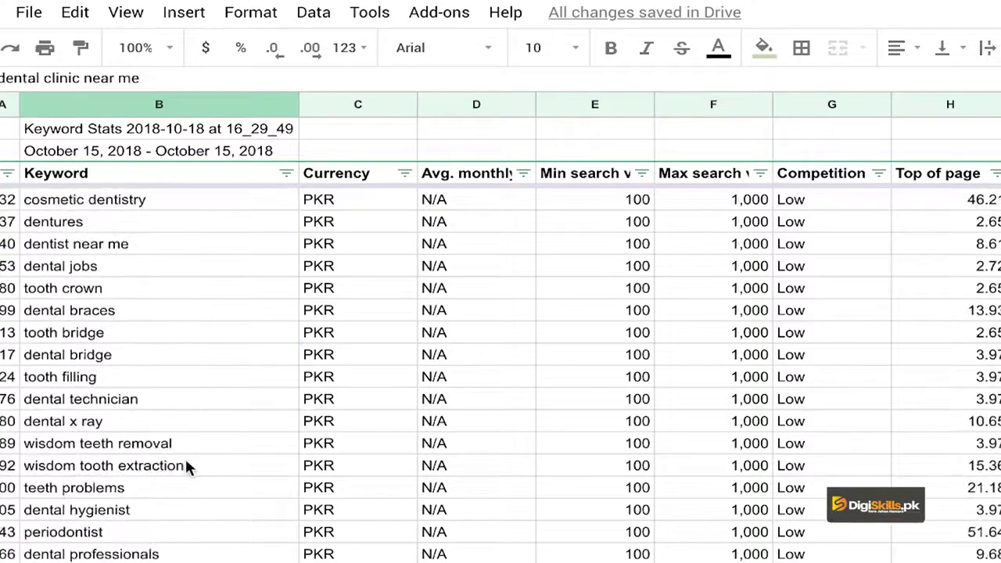
{"action": "left_click", "coordinate": [151, 445]}
{"action": "scroll", "coordinate": [150, 446], "scroll_direction": "down", "scroll_amount": 2}
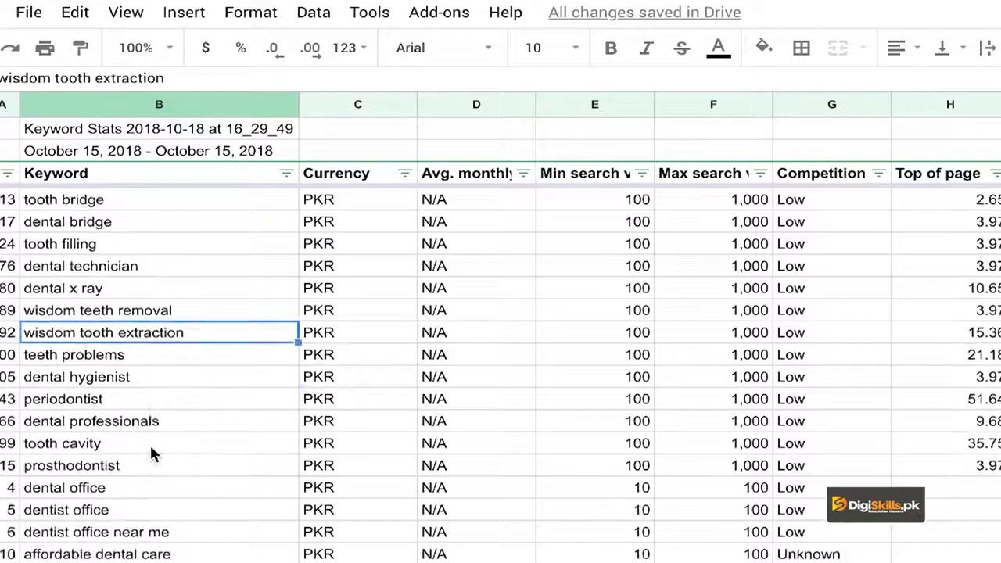
{"action": "scroll", "coordinate": [151, 450], "scroll_direction": "down", "scroll_amount": 3}
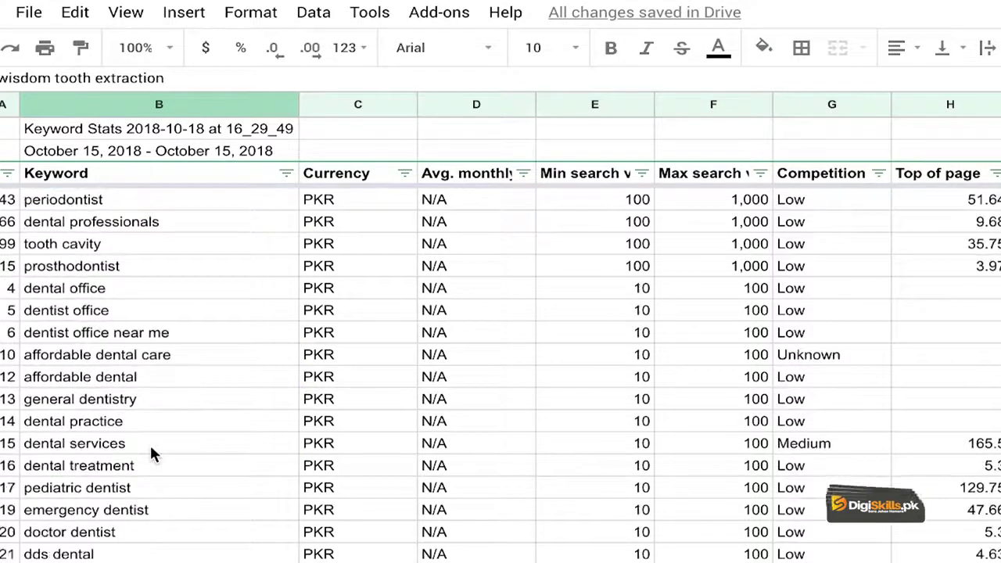
{"action": "scroll", "coordinate": [151, 450], "scroll_direction": "up", "scroll_amount": 4}
{"action": "scroll", "coordinate": [154, 454], "scroll_direction": "up", "scroll_amount": 3}
{"action": "scroll", "coordinate": [154, 454], "scroll_direction": "down", "scroll_amount": 1}
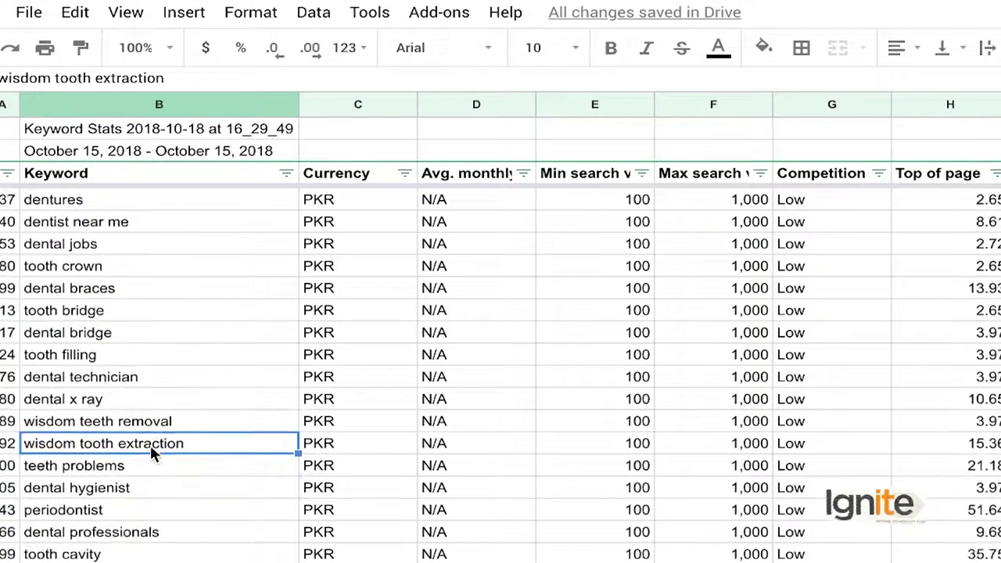
{"action": "scroll", "coordinate": [141, 469], "scroll_direction": "down", "scroll_amount": 9}
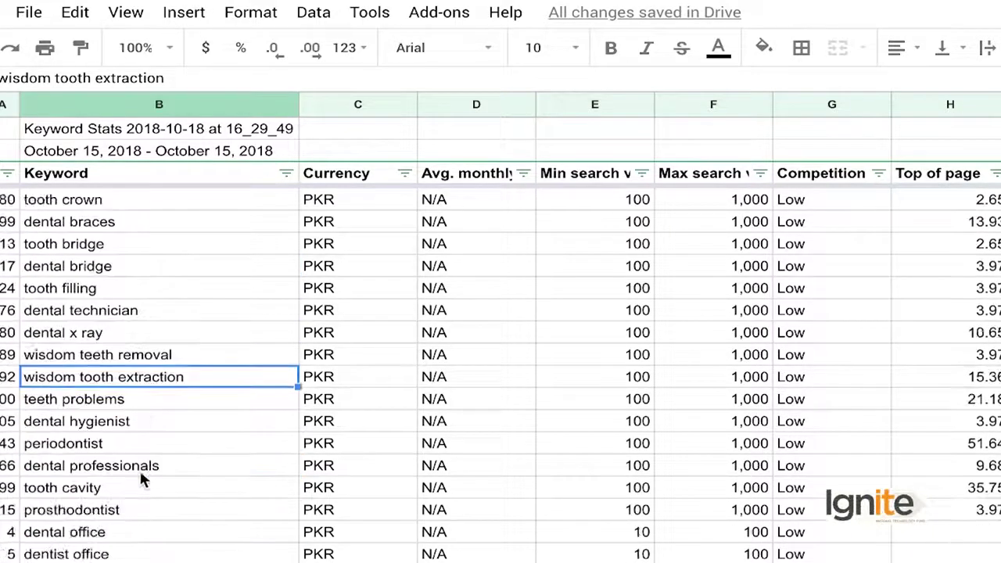
{"action": "scroll", "coordinate": [142, 474], "scroll_direction": "down", "scroll_amount": 20}
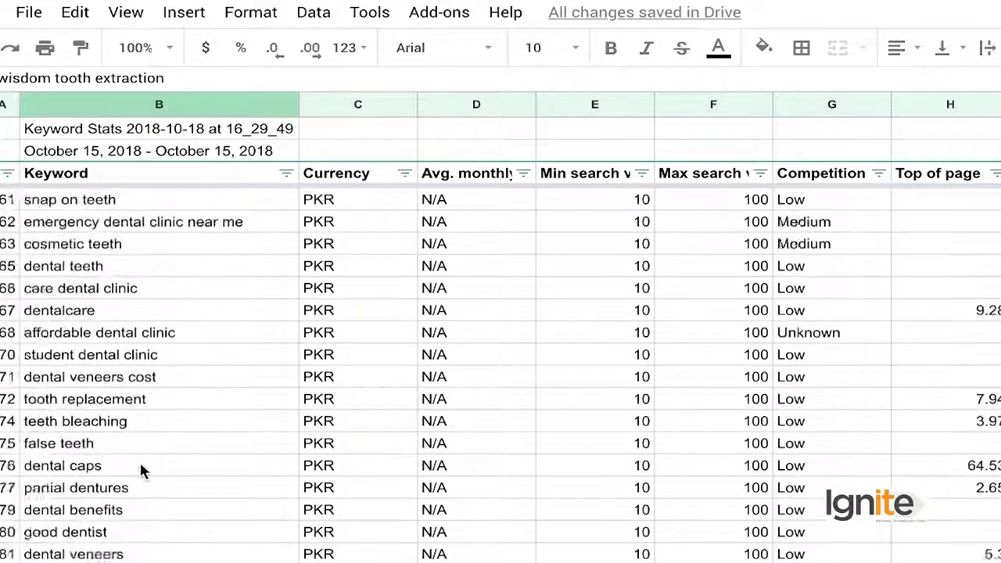
{"action": "scroll", "coordinate": [141, 466], "scroll_direction": "down", "scroll_amount": 1}
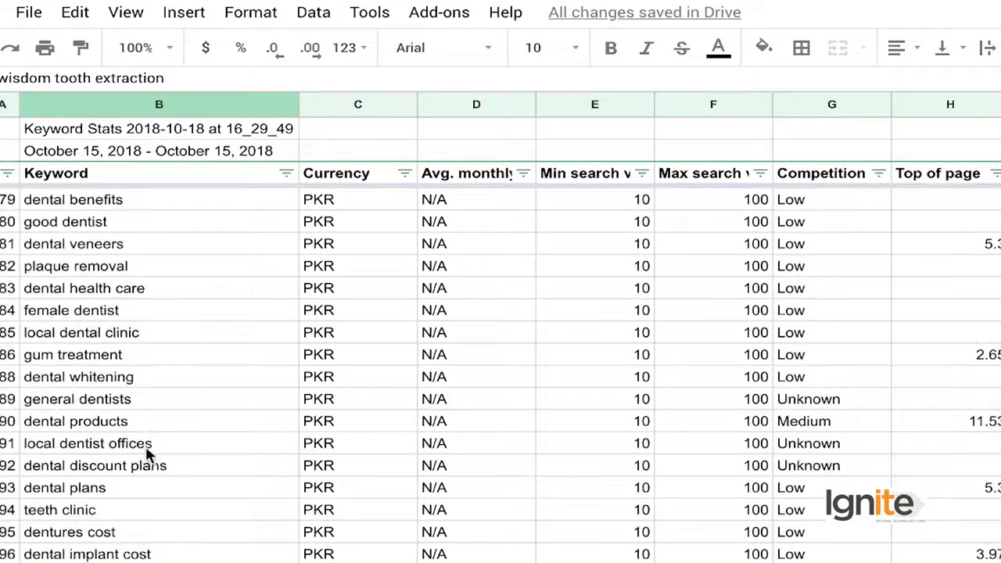
Step: Pick "local dental clinic" from the low-volume keywords and fill its cell with light green
{"action": "left_click", "coordinate": [142, 397]}
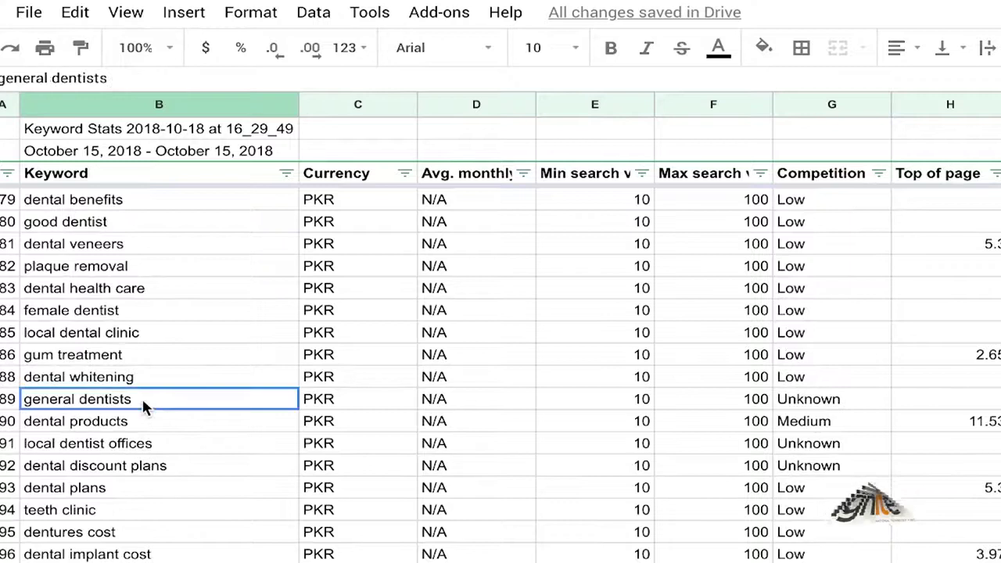
{"action": "left_click", "coordinate": [138, 426]}
{"action": "left_click", "coordinate": [176, 332]}
{"action": "left_click", "coordinate": [170, 362]}
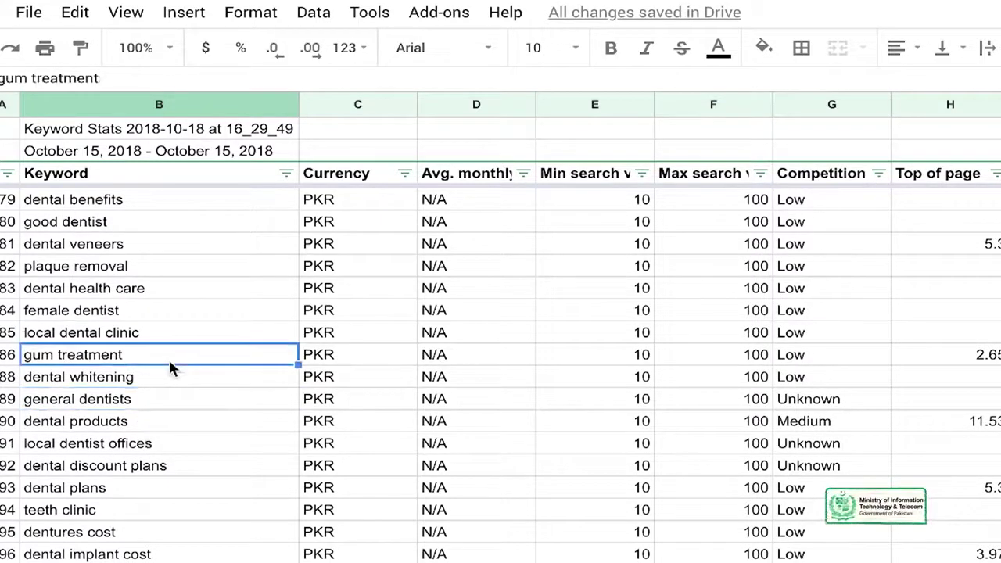
{"action": "left_click", "coordinate": [147, 397]}
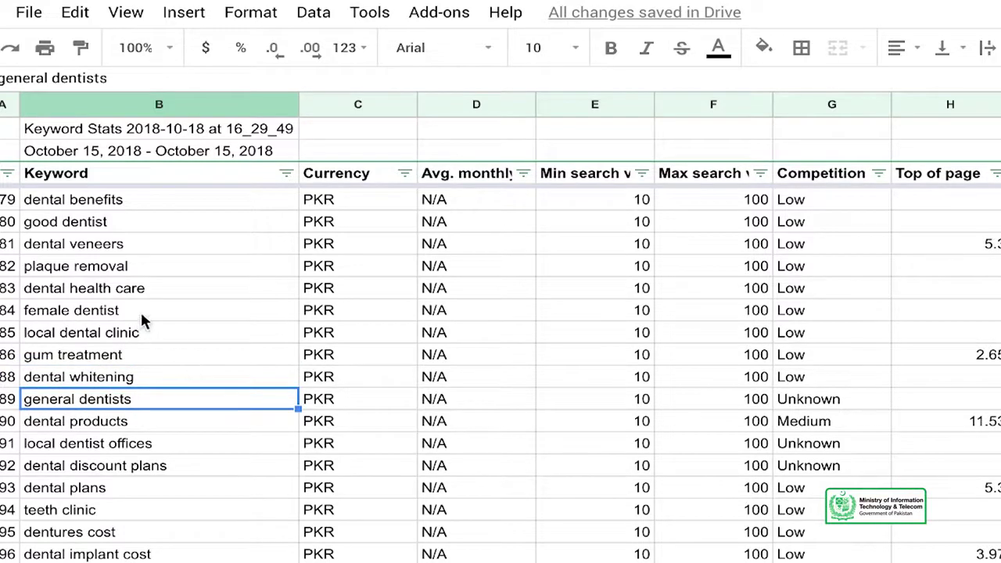
{"action": "left_click", "coordinate": [137, 333]}
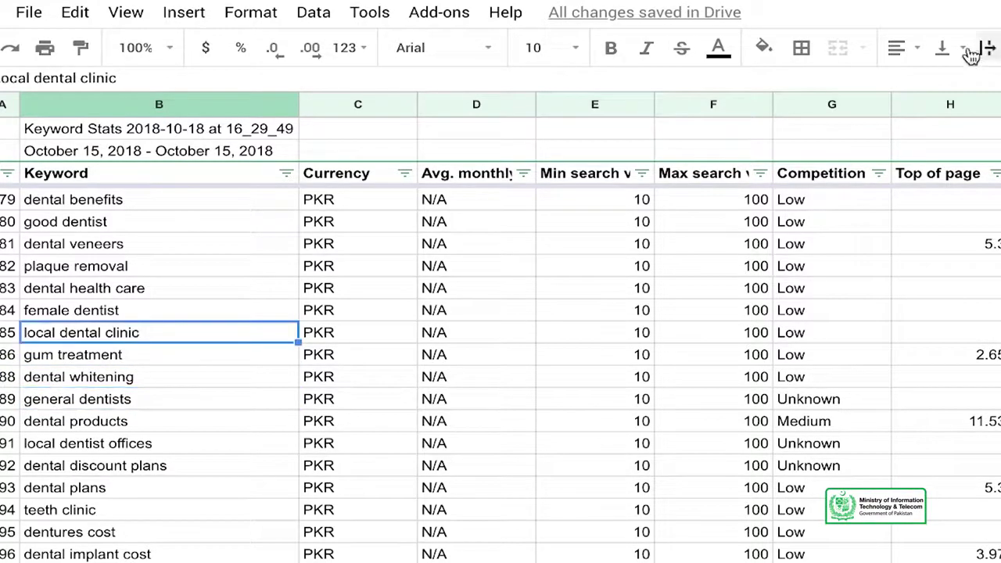
{"action": "left_click", "coordinate": [764, 48]}
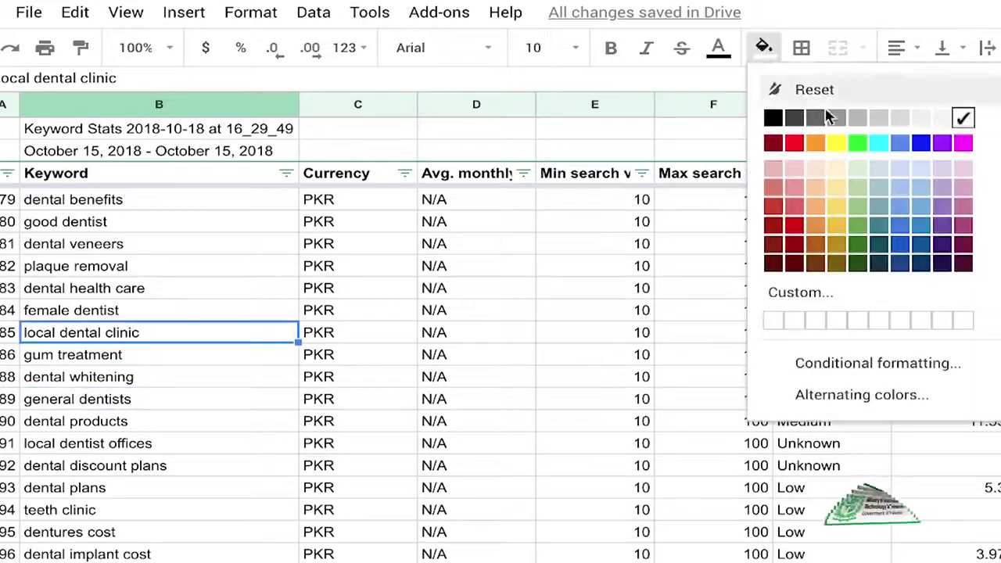
{"action": "left_click", "coordinate": [861, 194]}
Step: Examine the keywords from "general dentists" to "dental discount plans" for further candidates
{"action": "left_click", "coordinate": [97, 407]}
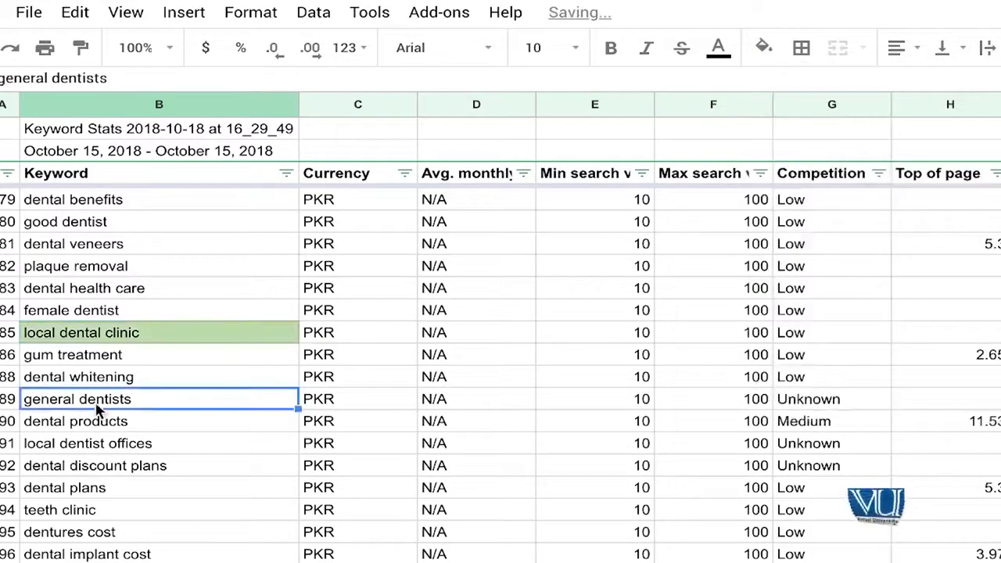
{"action": "left_click", "coordinate": [89, 472]}
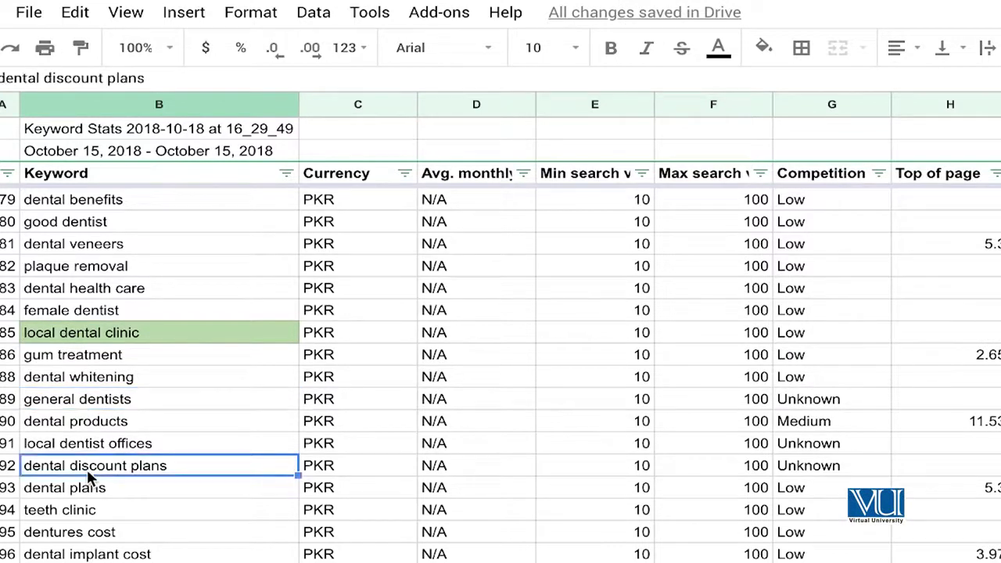
{"action": "left_click", "coordinate": [137, 448]}
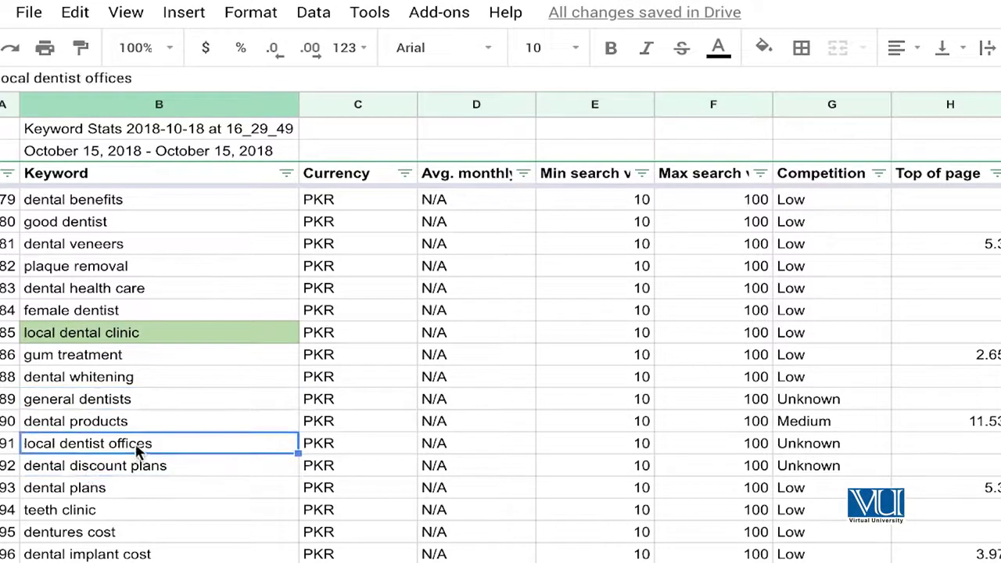
{"action": "left_click", "coordinate": [147, 422]}
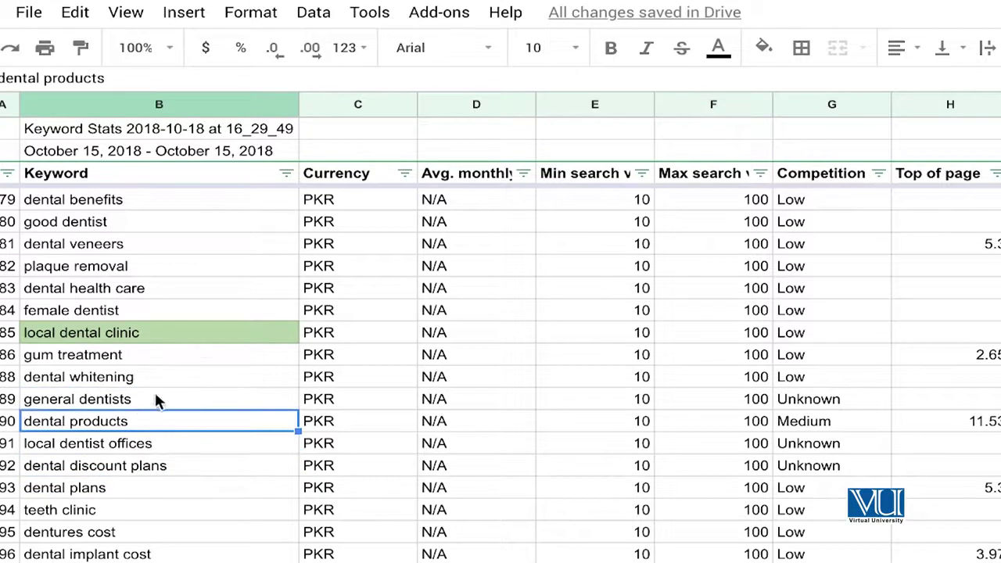